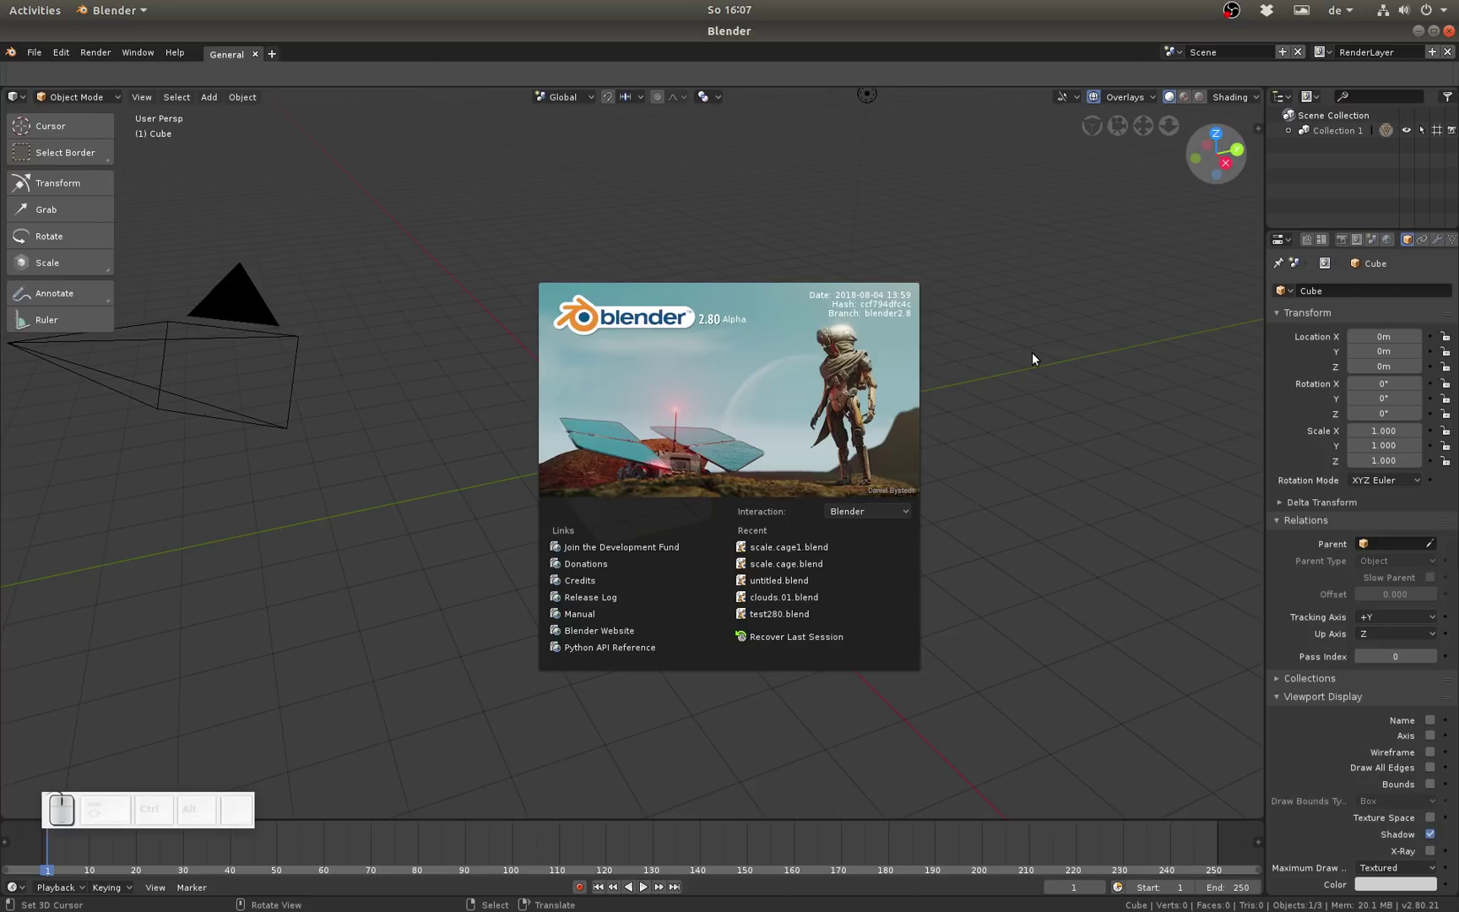
# Dismiss the startup splash screen and briefly show, then hide, the viewport sidebar
pyautogui.click(842, 416)
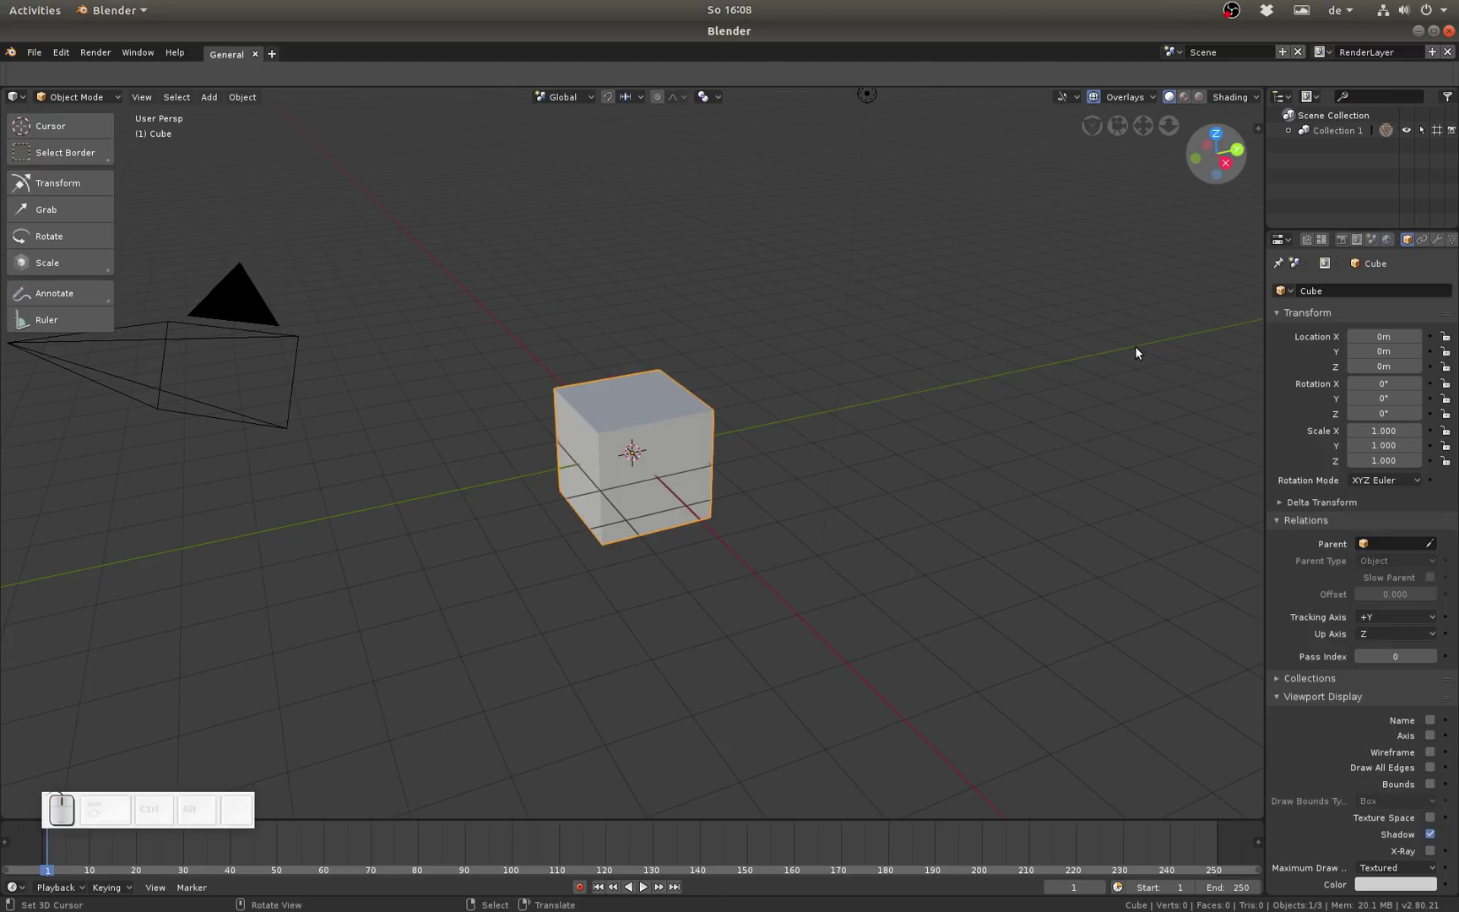
pyautogui.press('n')
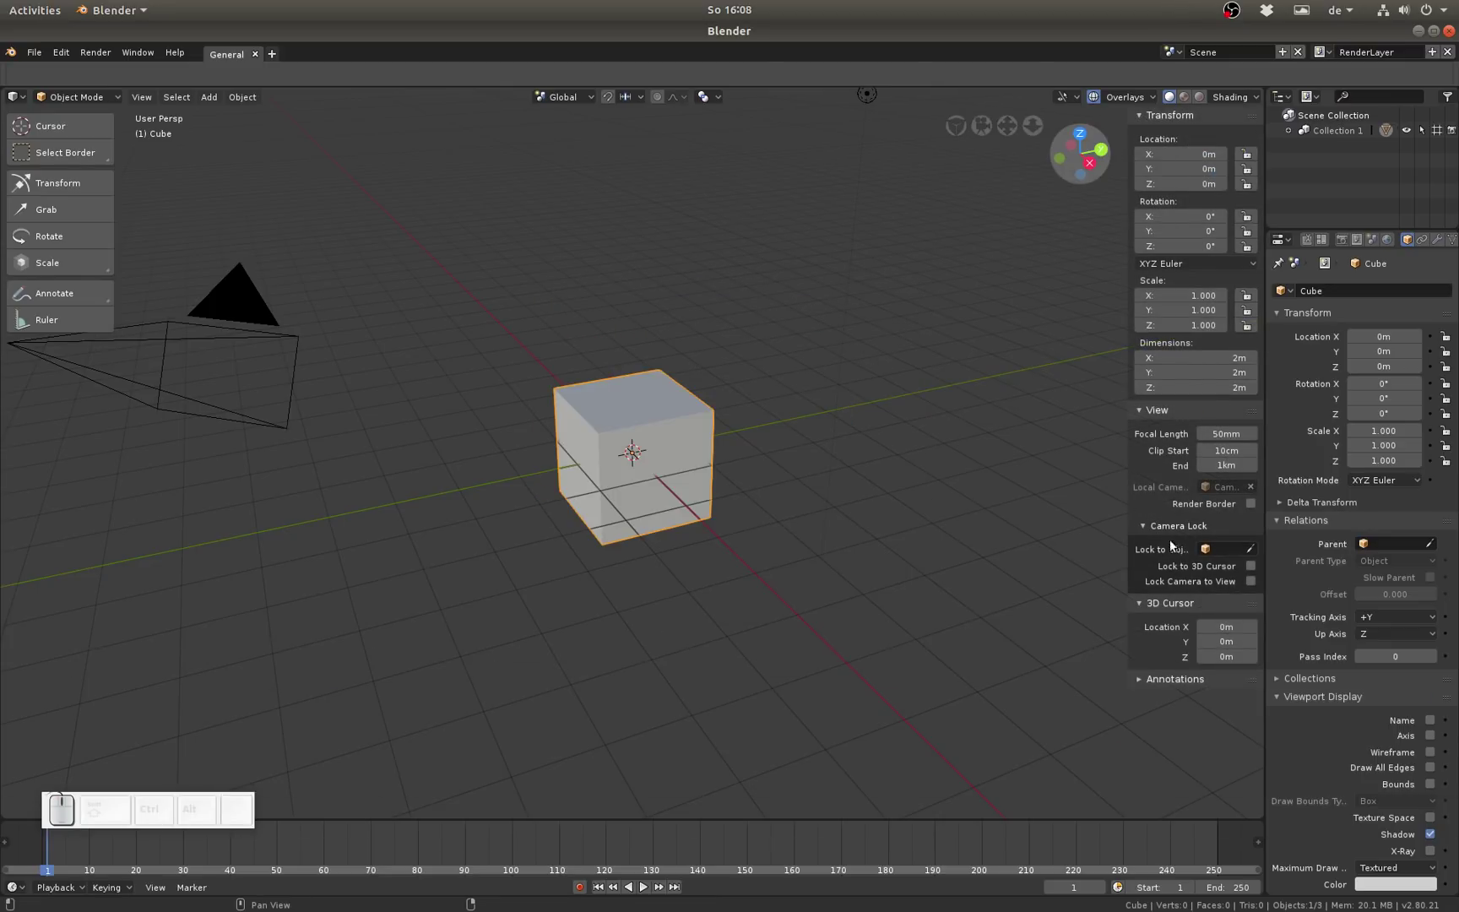
pyautogui.press('n')
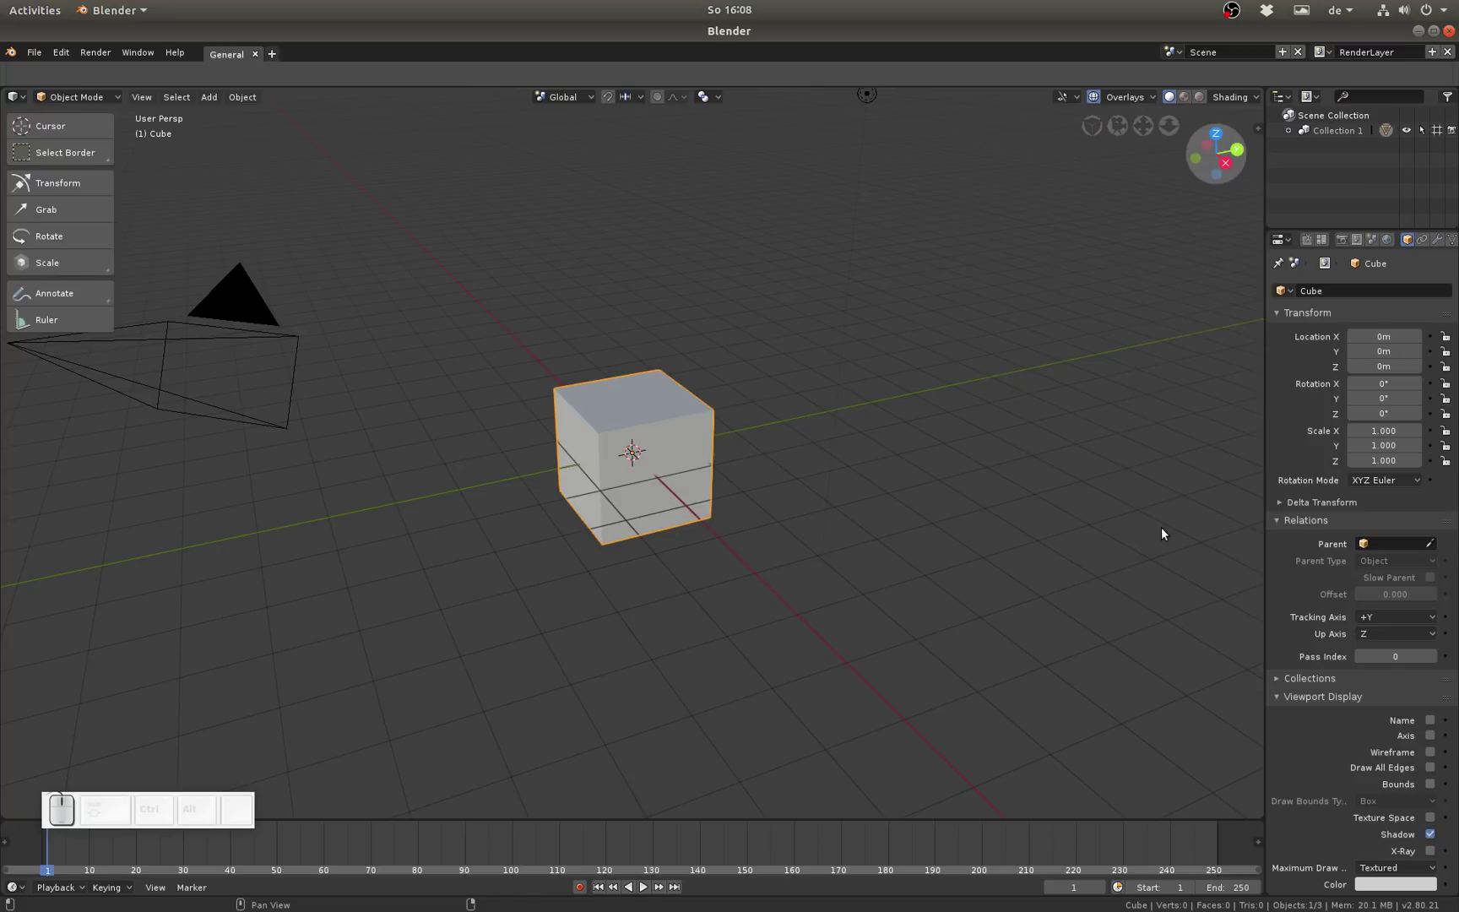
# Delete the default cube and bring up the textures folder with the spoon photos
pyautogui.press('x')
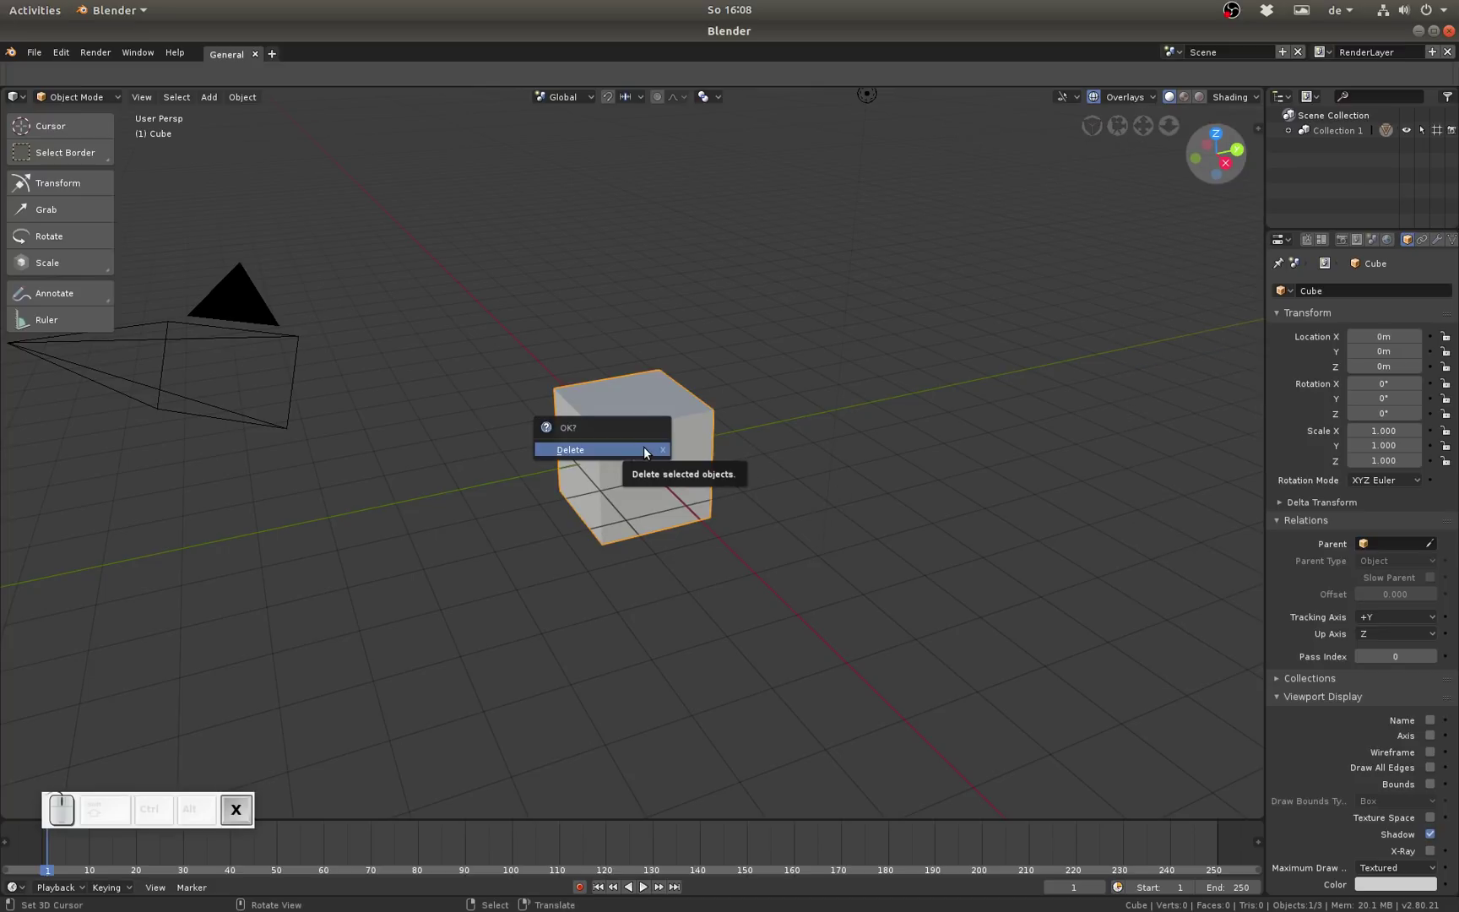
pyautogui.click(642, 446)
pyautogui.moveTo(2, 441)
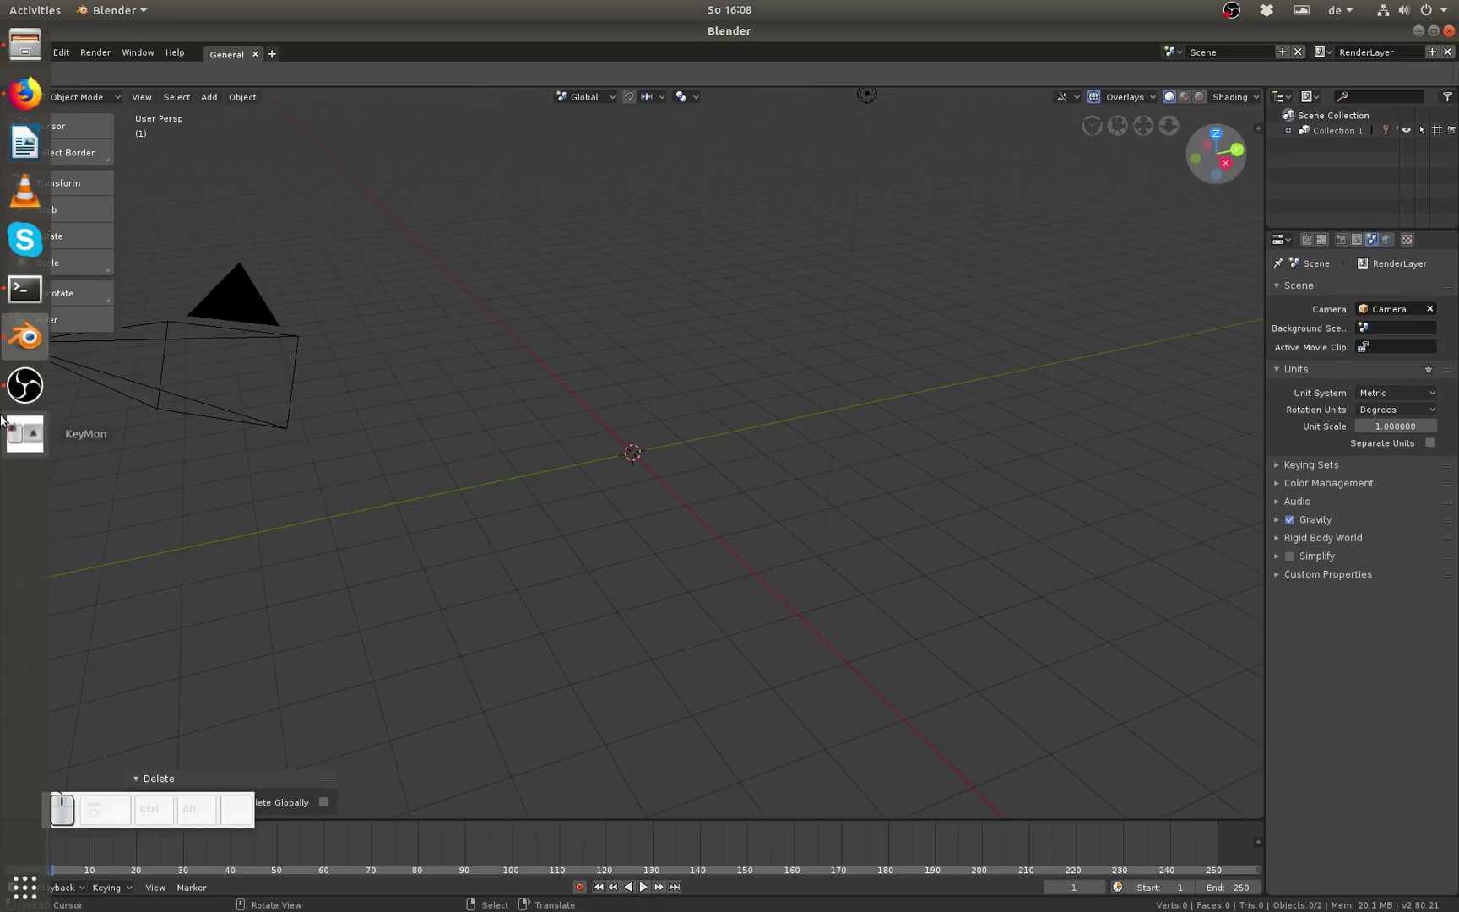
pyautogui.click(25, 46)
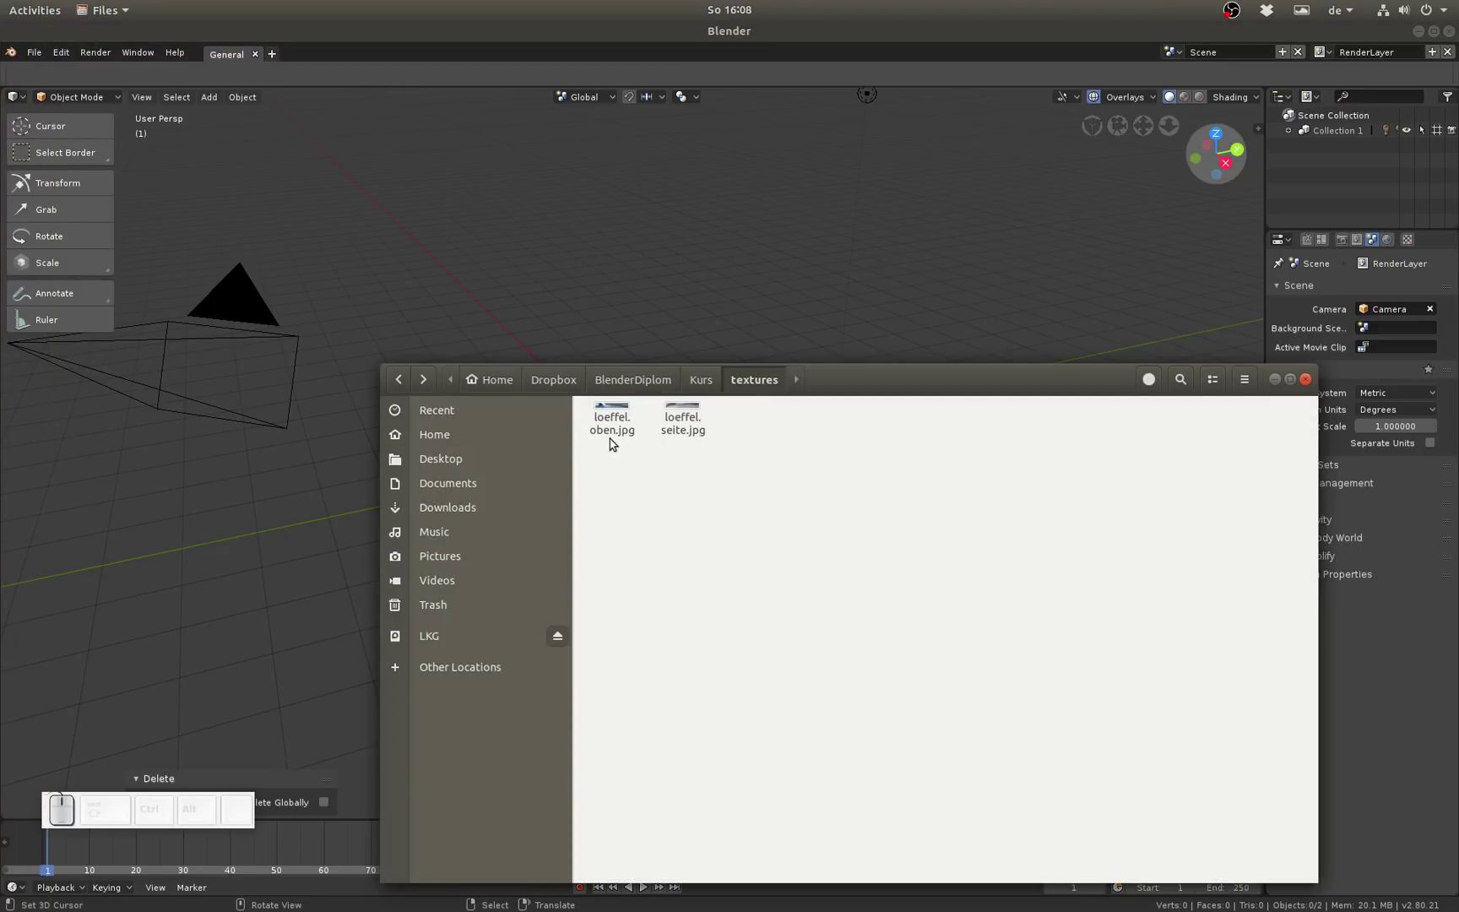
# Drop loeffel.oben.jpg into the viewport as an image empty and clear its location to the origin
pyautogui.moveTo(611, 429); pyautogui.dragTo(654, 329)
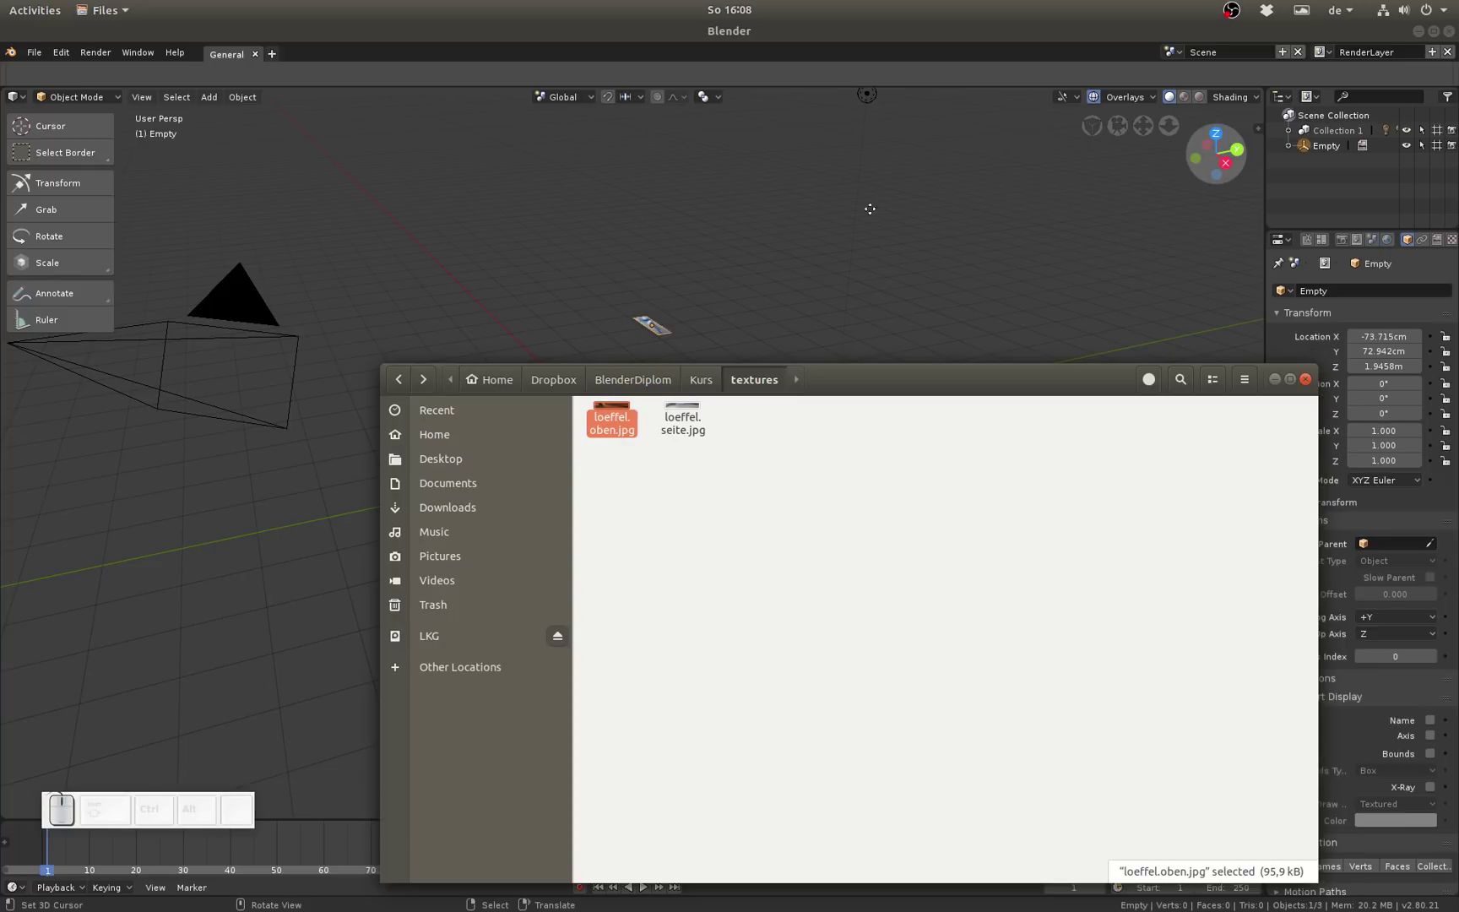
pyautogui.click(844, 60)
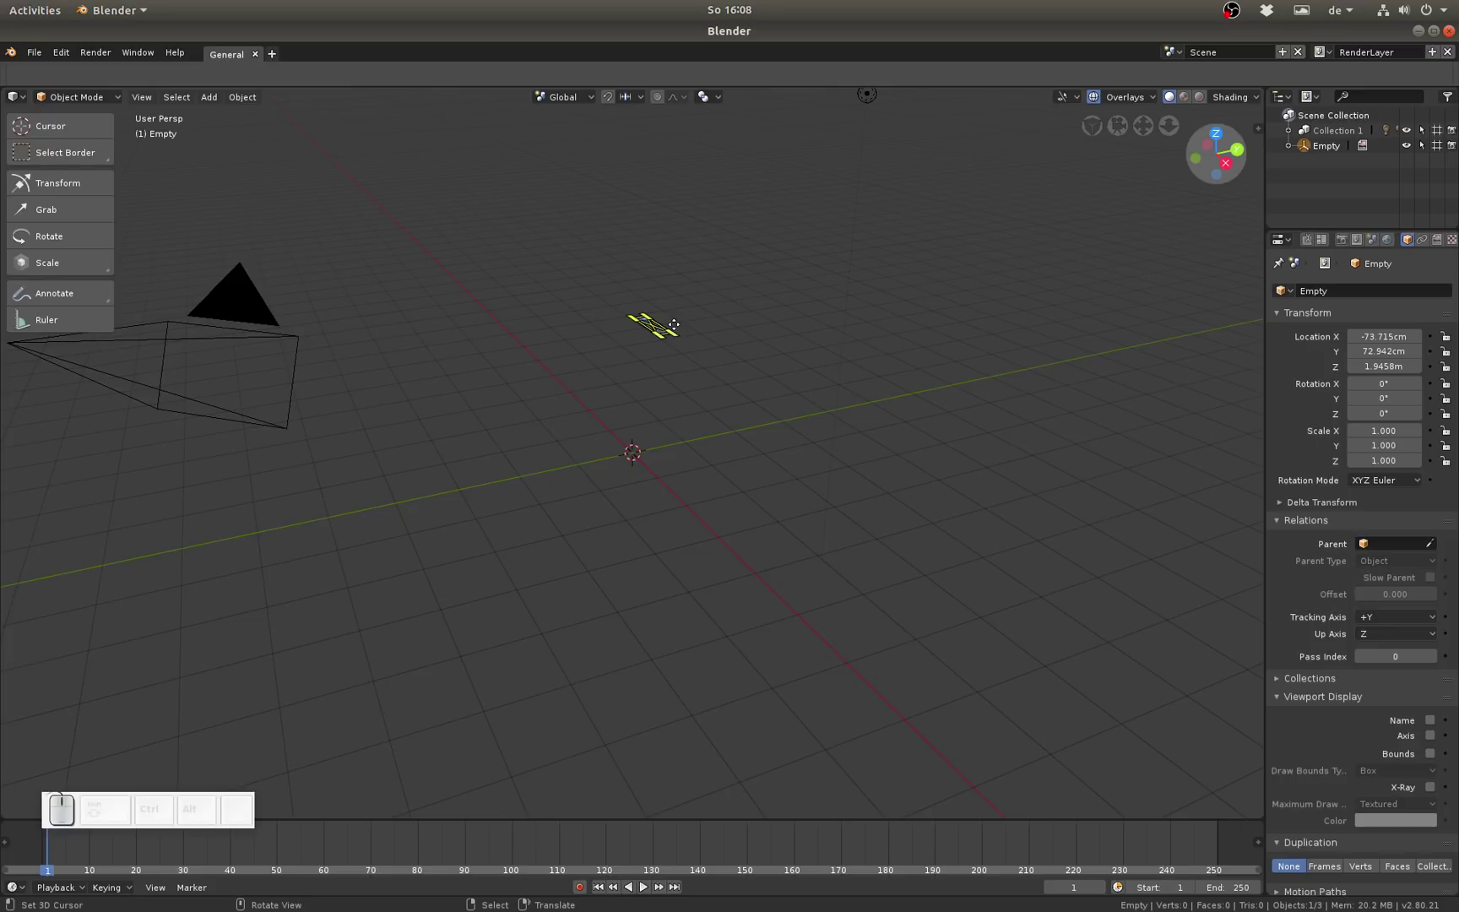
pyautogui.hotkey('alt', 'g')
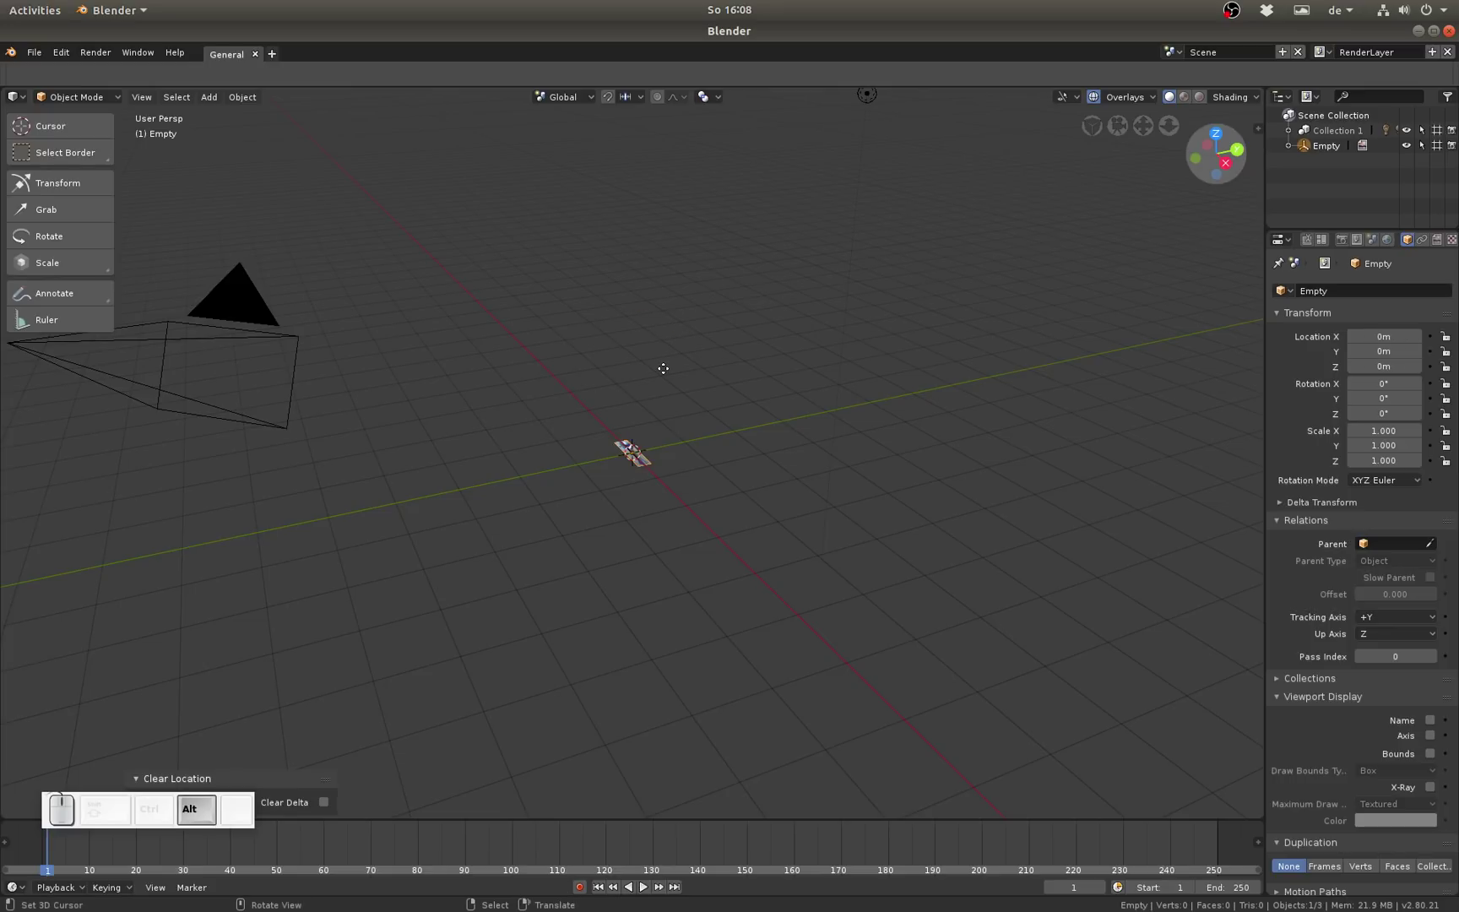
# Frame the spoon image, orbit to look down on it, and widen the properties panel
pyautogui.press('KP_Decimal')
pyautogui.moveTo(431, 541); pyautogui.dragTo(586, 654, button='middle')
pyautogui.scroll(3, 585, 655)
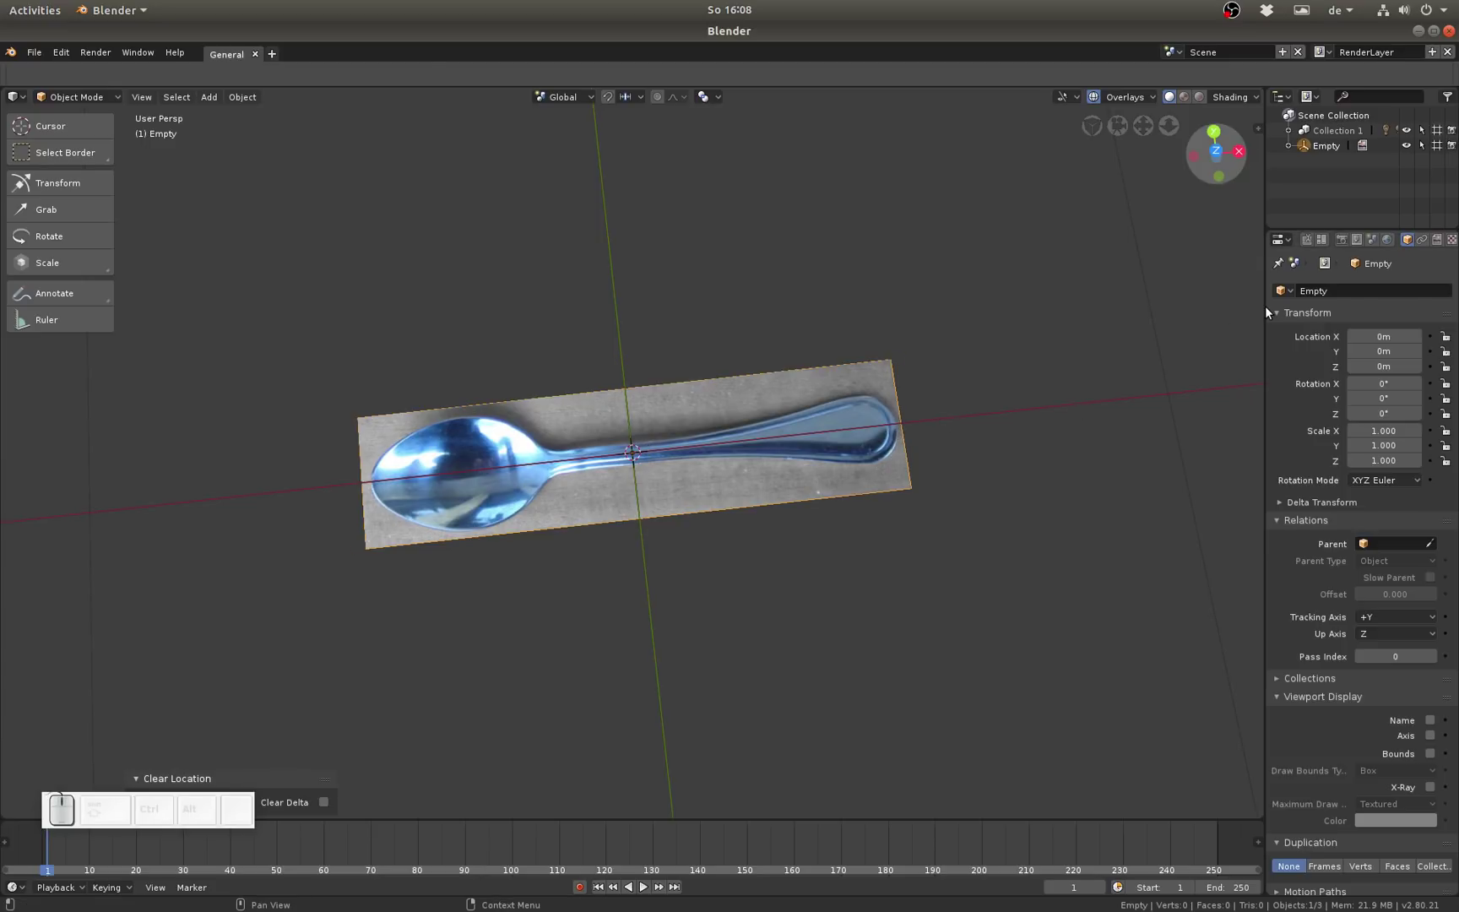
pyautogui.moveTo(1265, 306); pyautogui.dragTo(1221, 305)
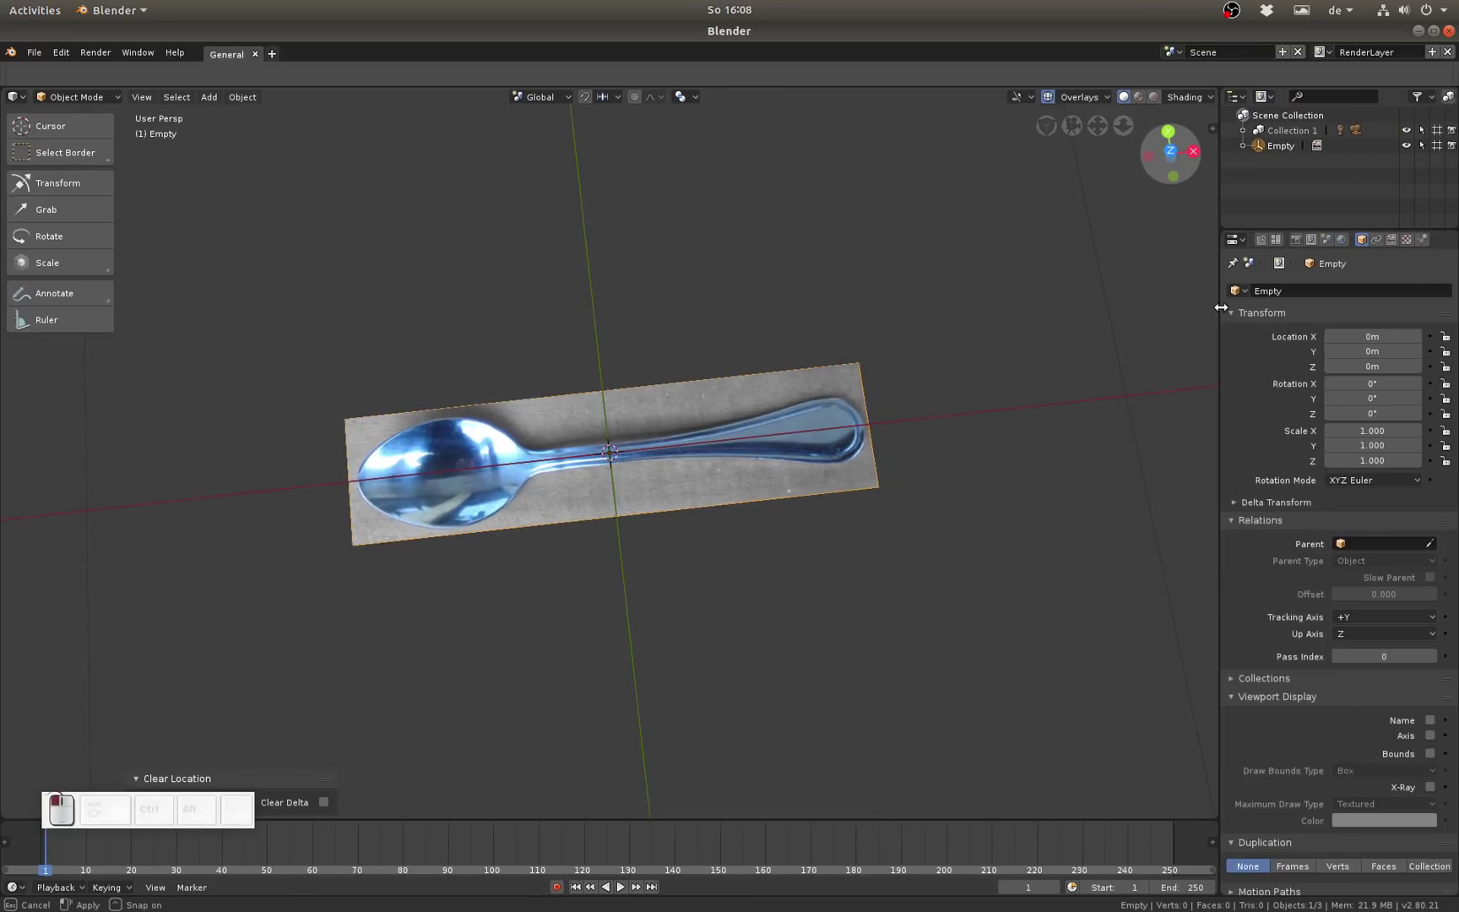
# Set the spoon image empty's transparency to 0.5 and its size to 1m
pyautogui.click(1390, 240)
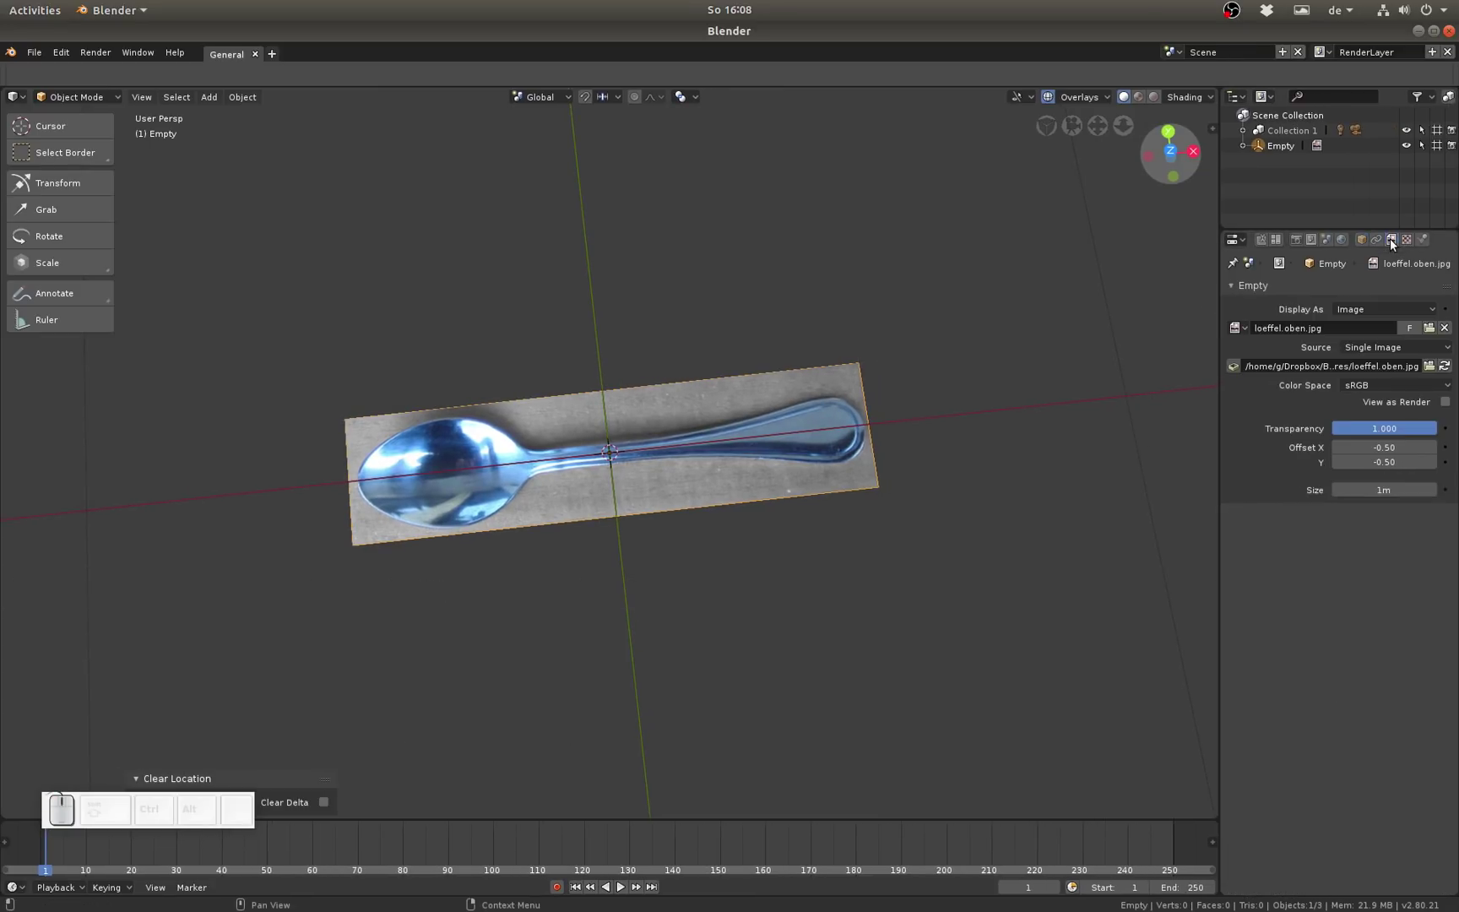
pyautogui.click(1364, 428)
pyautogui.moveTo(1436, 429); pyautogui.dragTo(1384, 428)
pyautogui.moveTo(1386, 493)
pyautogui.mouseDown()
pyautogui.moveTo(1435, 490)
pyautogui.moveTo(1343, 490)
pyautogui.moveTo(1384, 490)
pyautogui.moveTo(1372, 501)
pyautogui.mouseUp()
pyautogui.click(1373, 493)
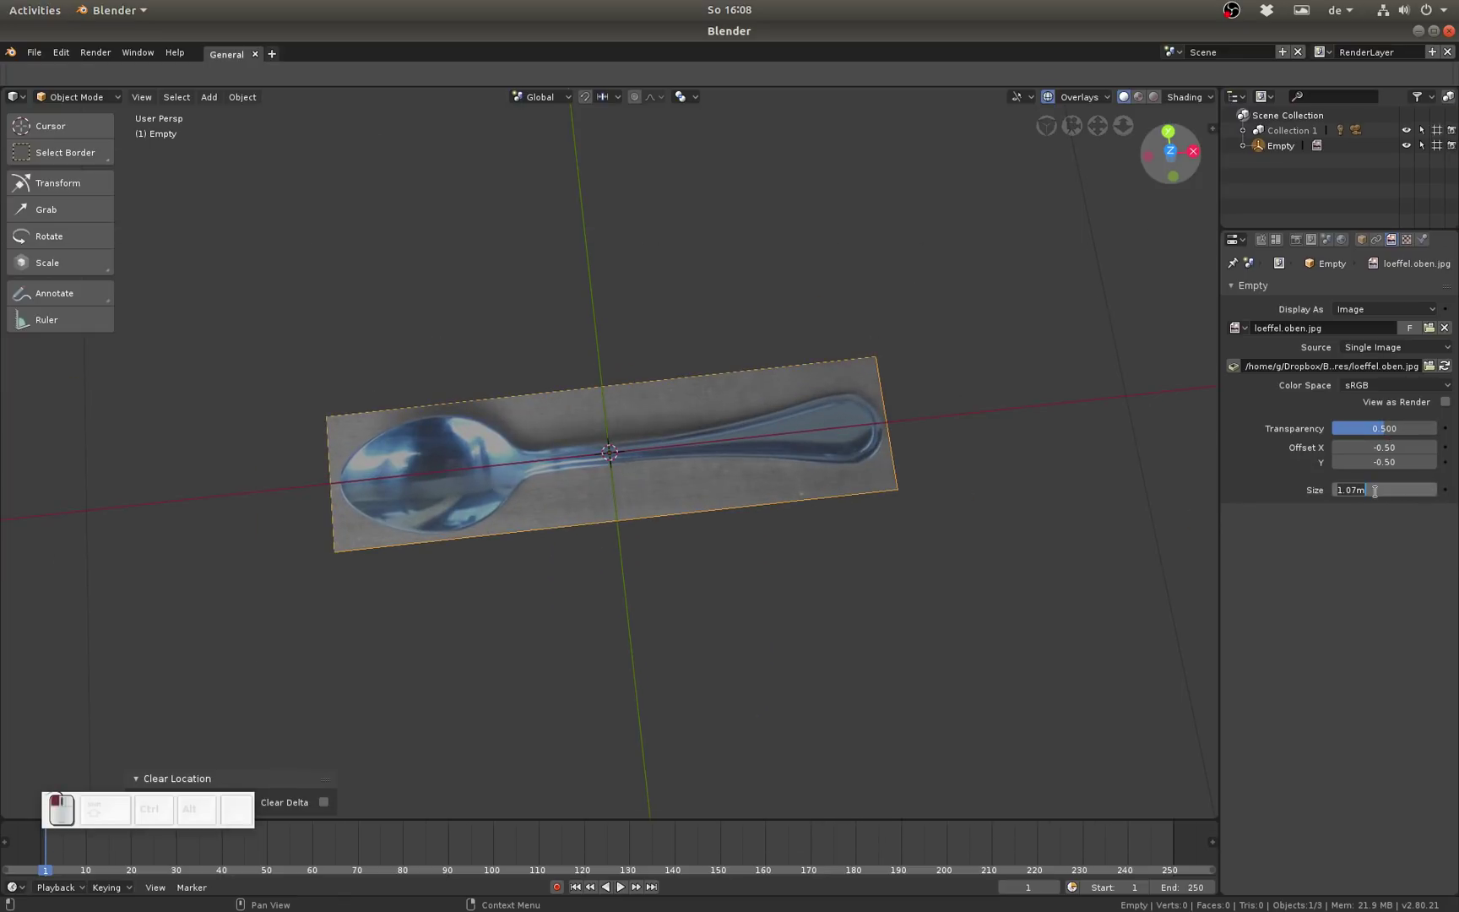
pyautogui.write('1m')
pyautogui.press('Return')
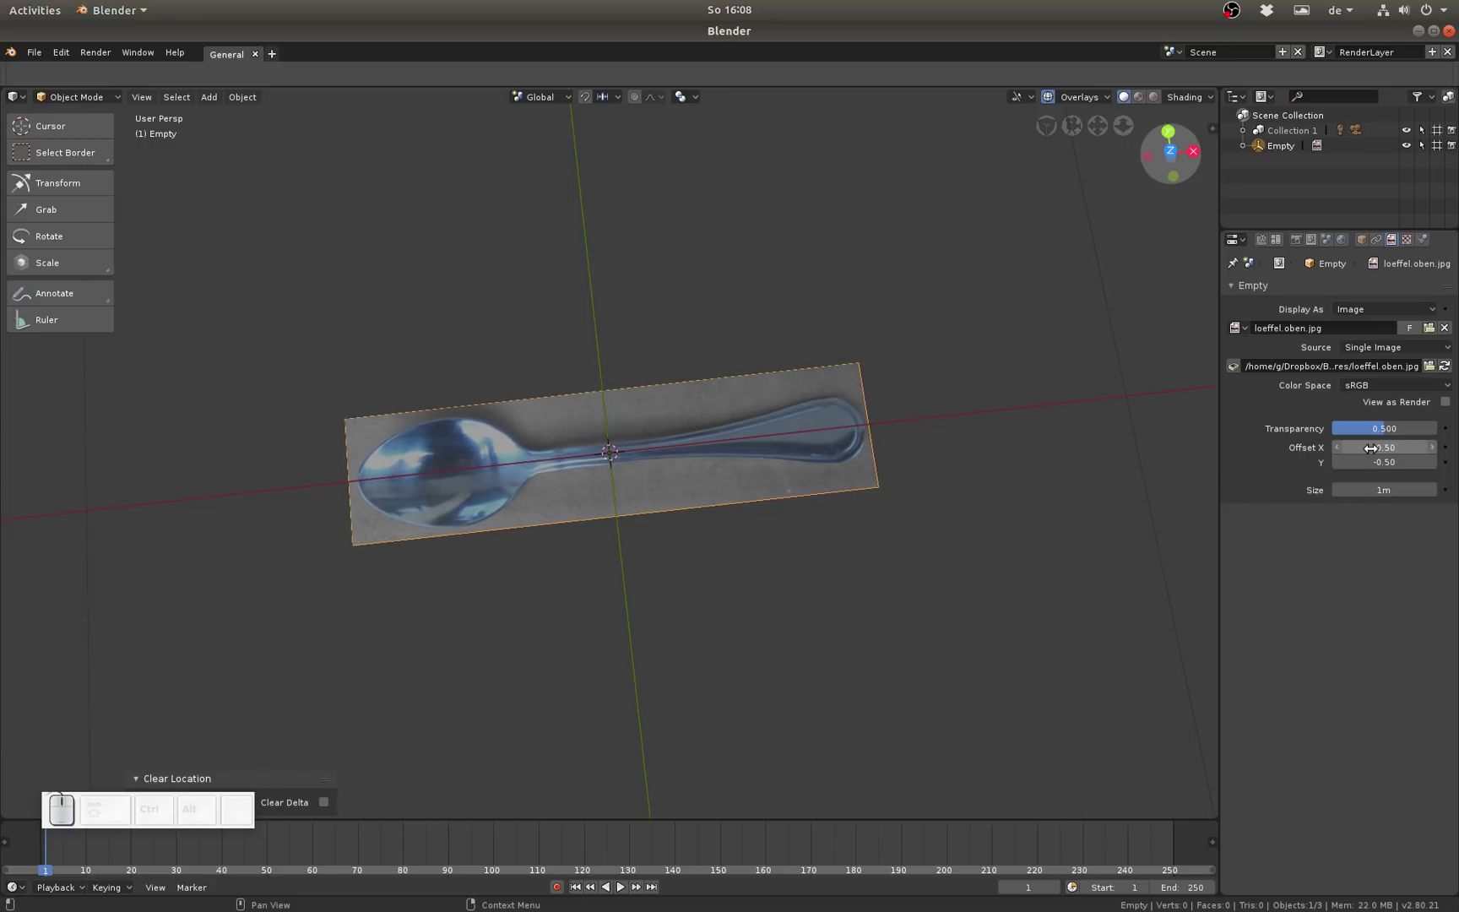
# Shift the image offsets to -0.47 and -0.38 to center the spoon
pyautogui.moveTo(1373, 448); pyautogui.dragTo(1401, 461)
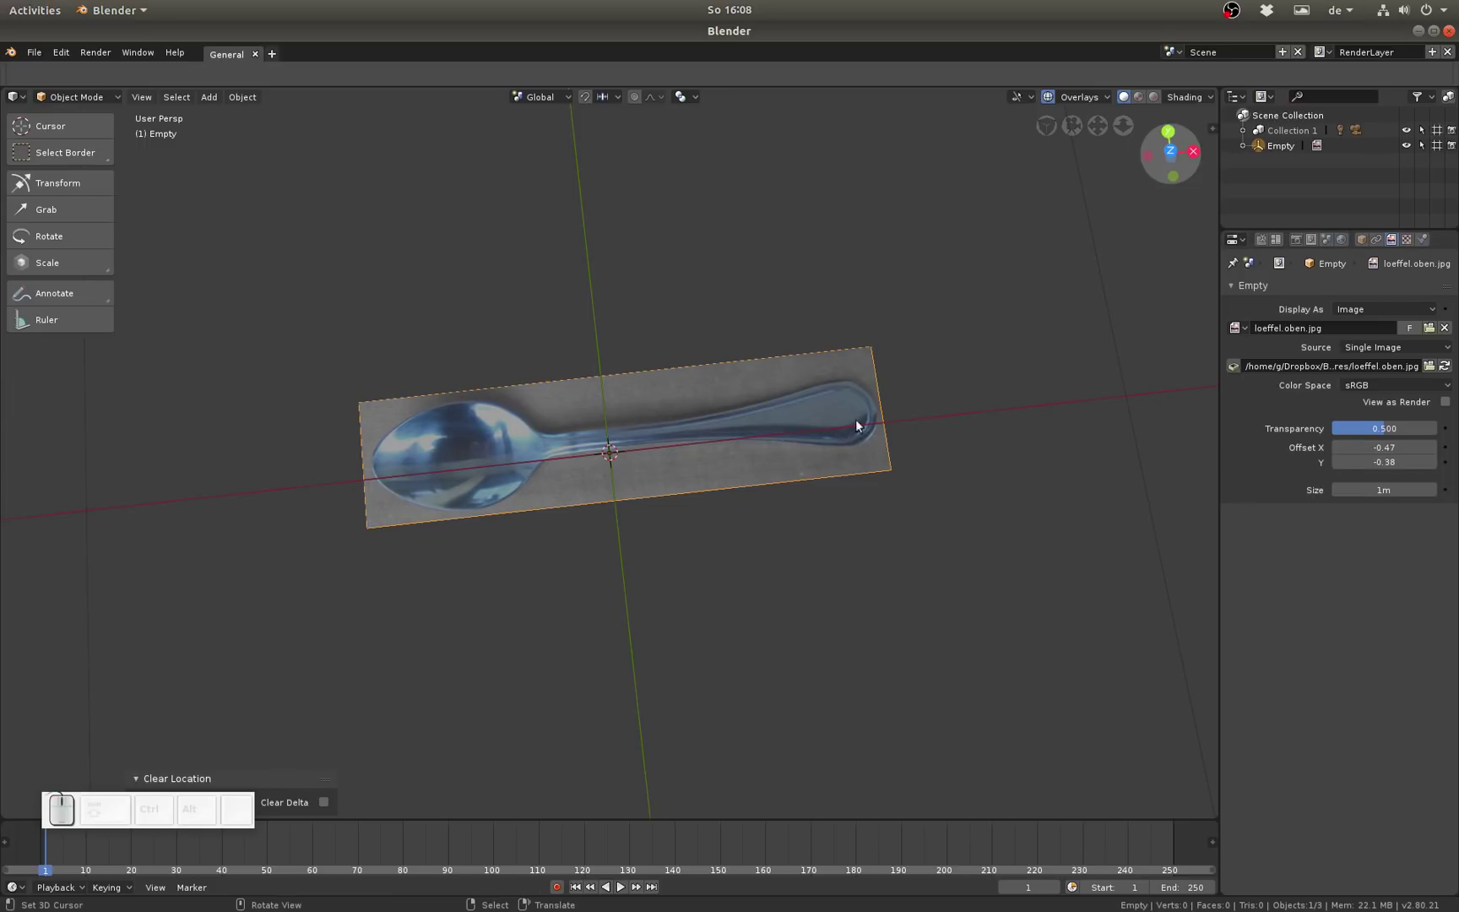
pyautogui.moveTo(880, 380)
pyautogui.moveTo(880, 379); pyautogui.dragTo(806, 432)
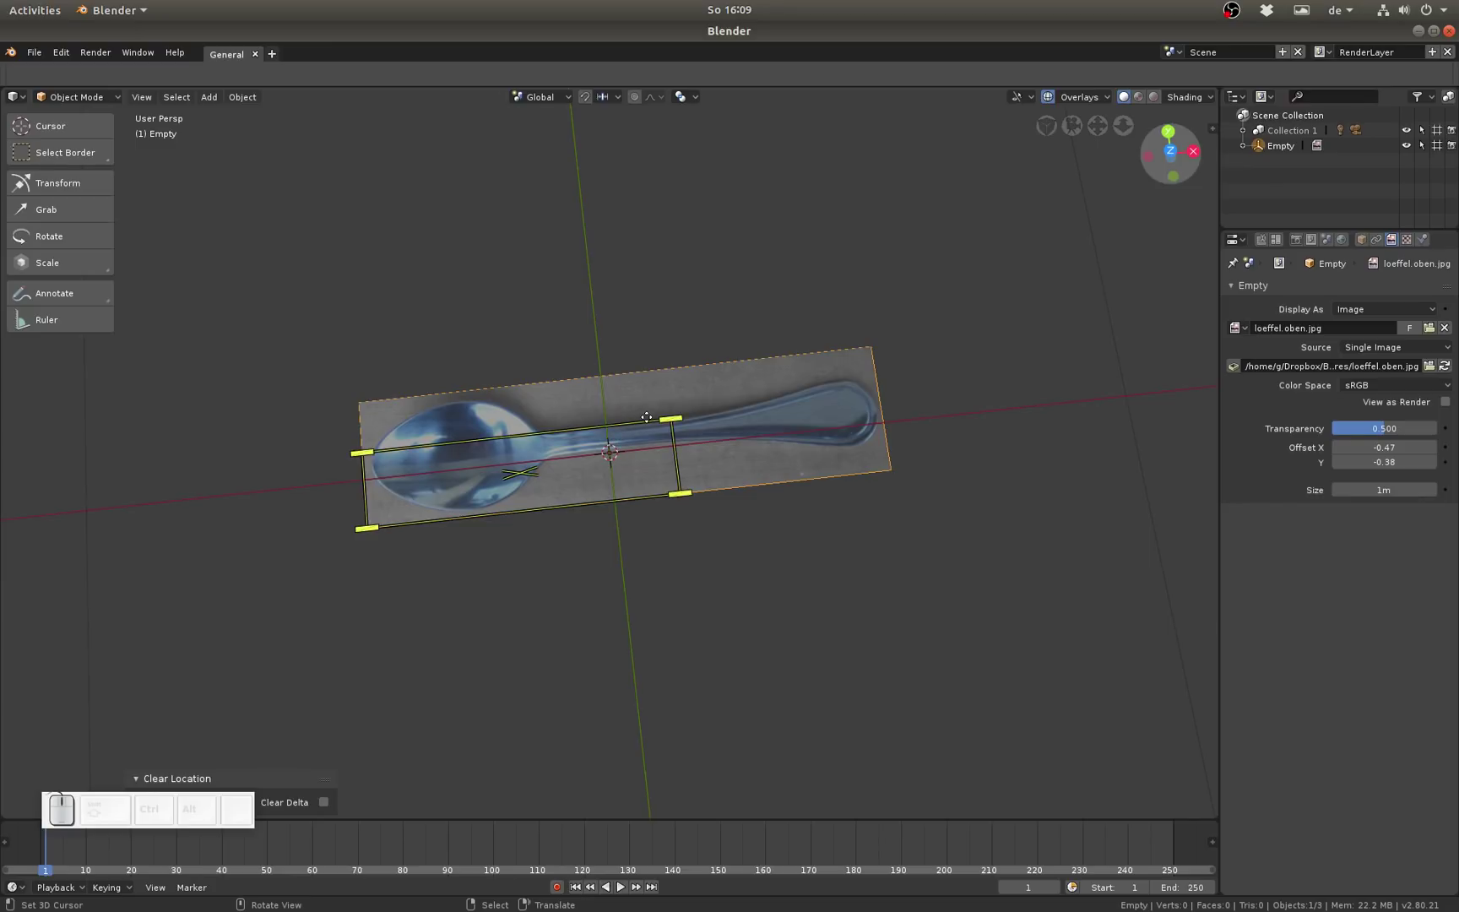
# Reset both X and Y offsets to -0.5 and the image size to 1m
pyautogui.click(1445, 366)
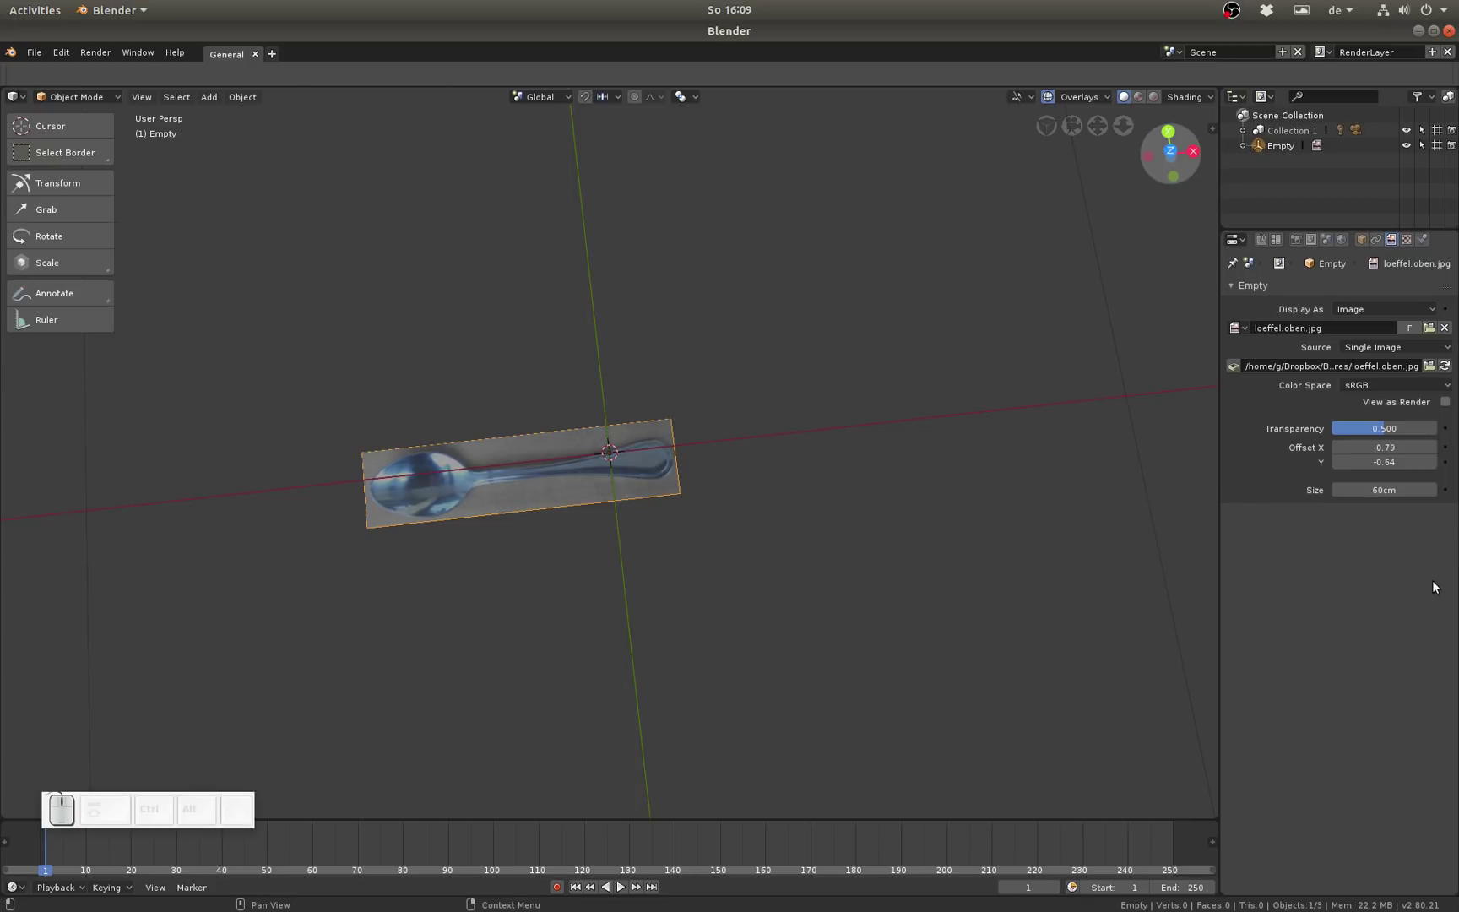
pyautogui.moveTo(1374, 448); pyautogui.dragTo(1374, 461)
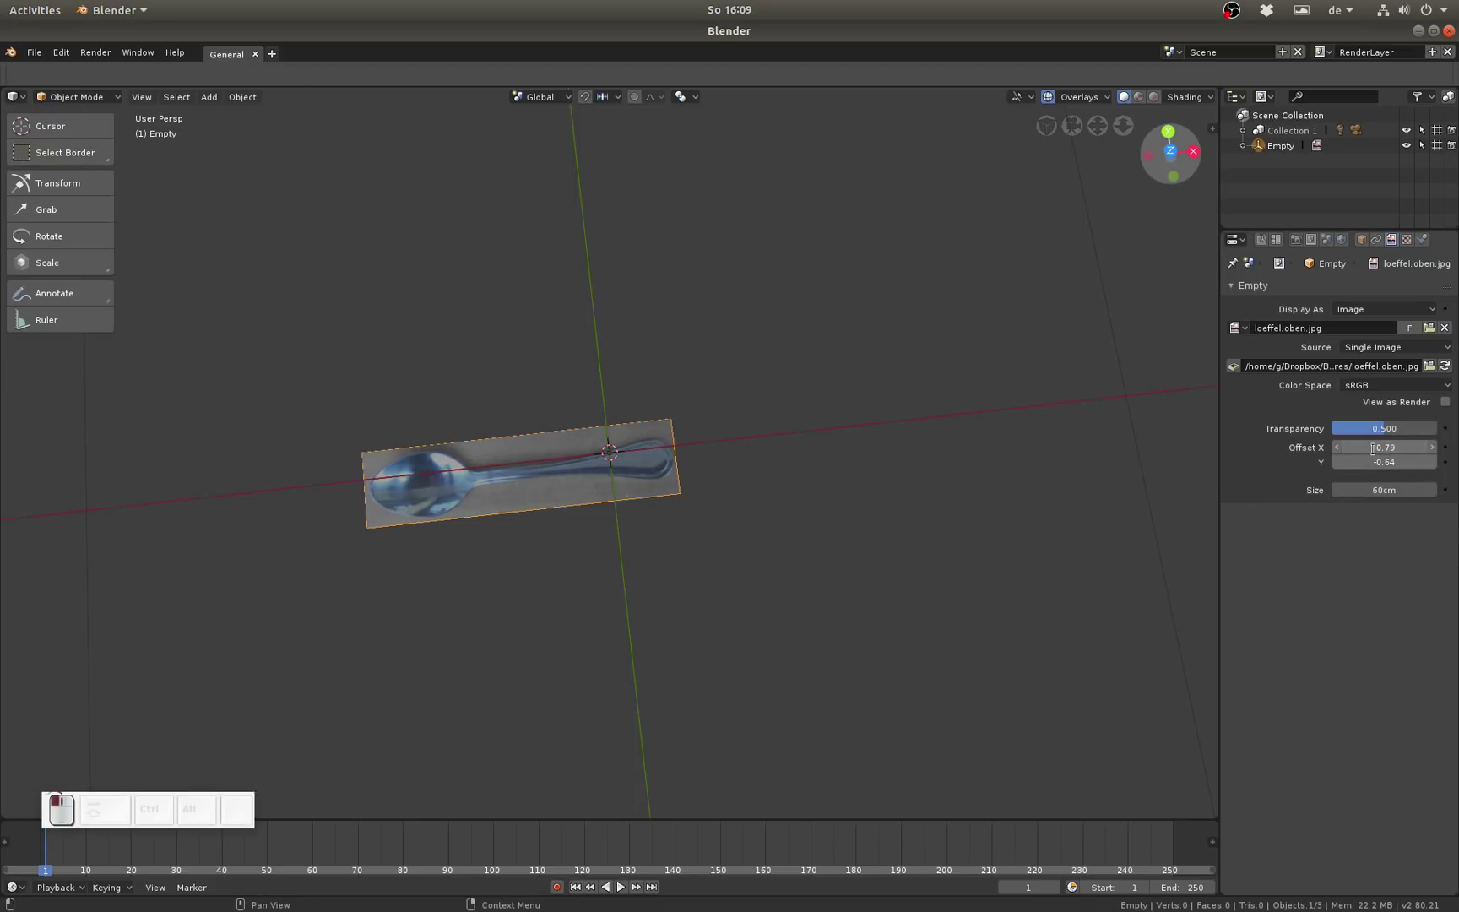
pyautogui.write('-0.5')
pyautogui.press('Return')
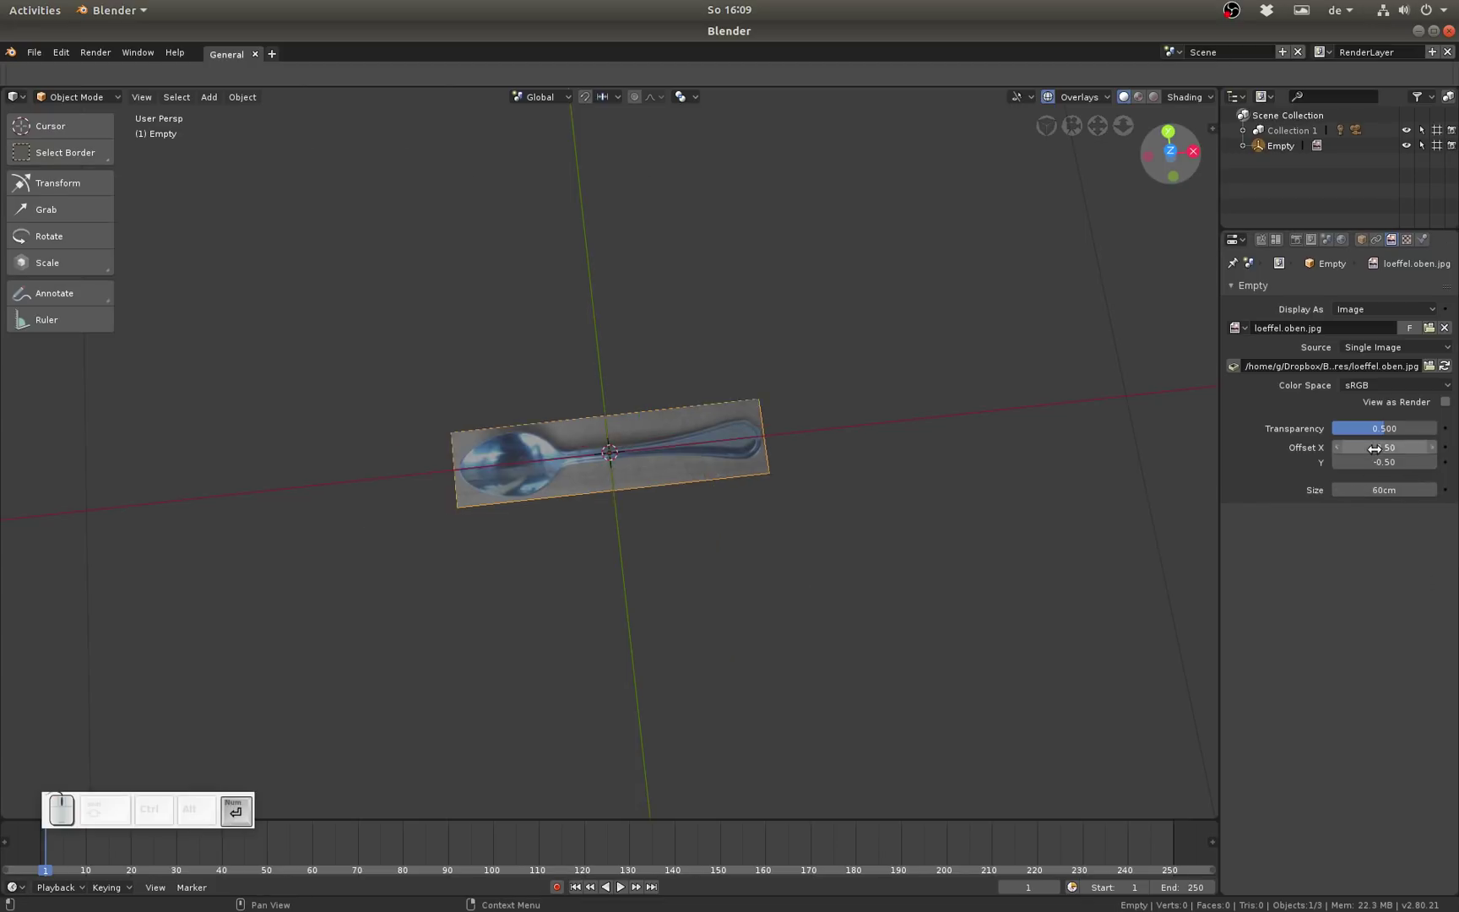
pyautogui.click(1372, 489)
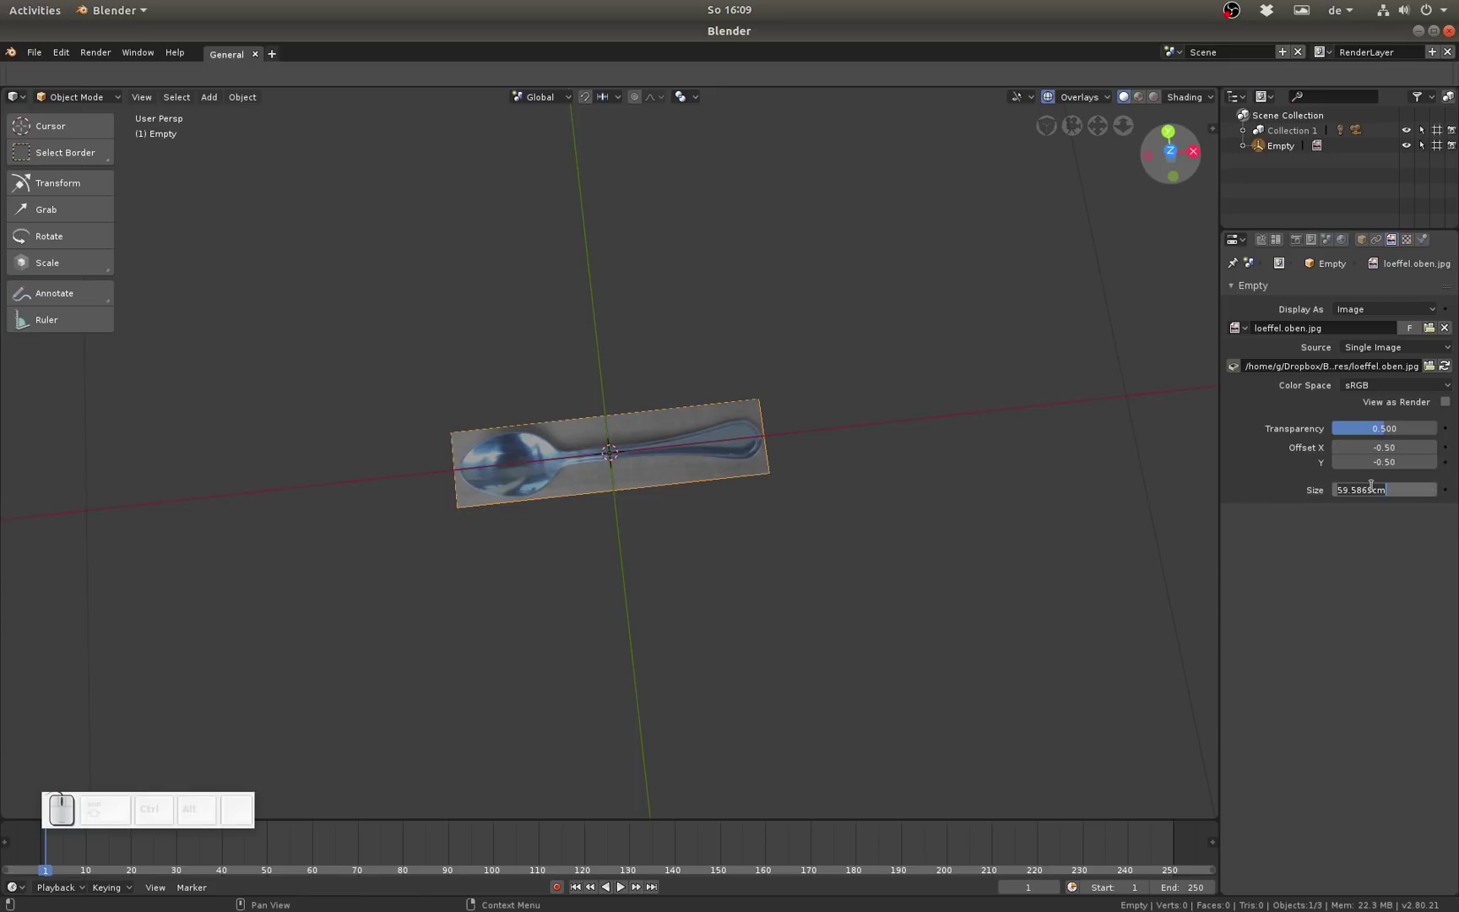
pyautogui.write('1')
pyautogui.press('Return')
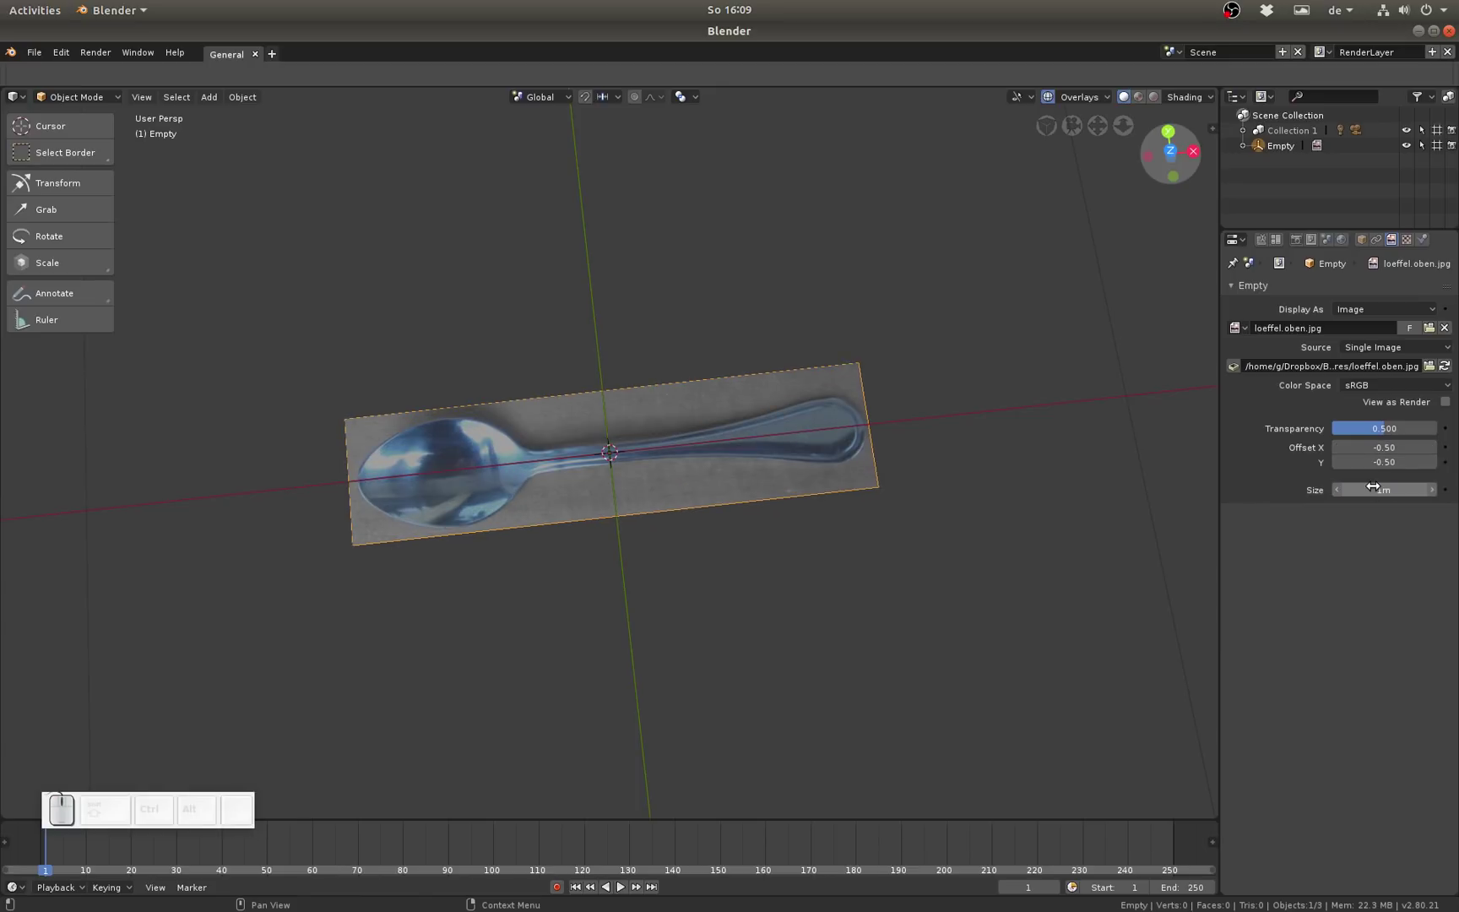
pyautogui.moveTo(971, 553); pyautogui.dragTo(852, 473, button='middle')
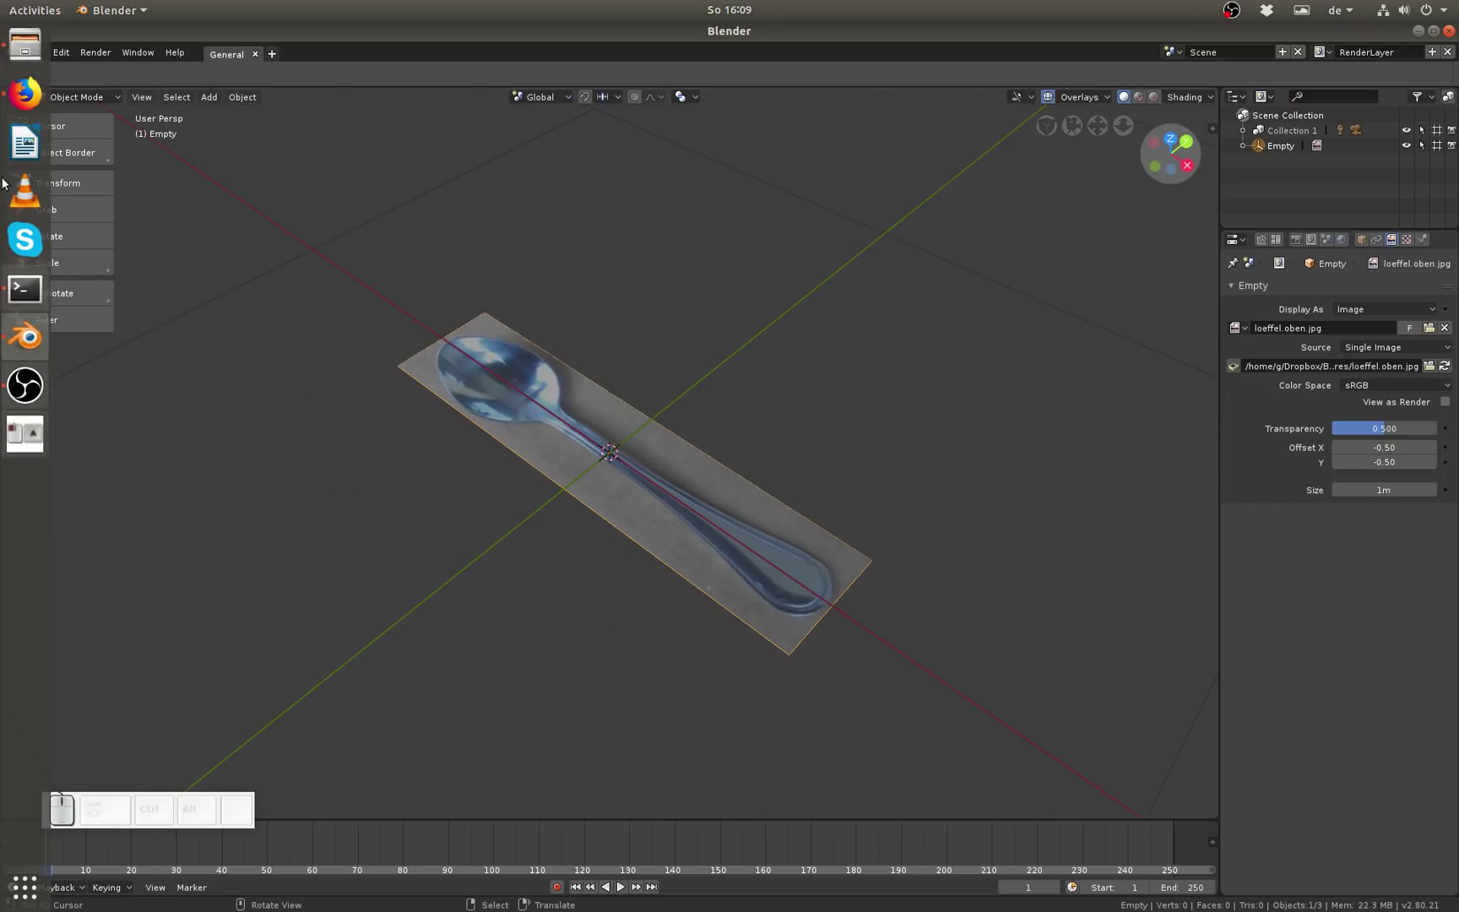
# Add loeffel.seite.jpg as a second image empty and clear its location to the origin
pyautogui.click(24, 43)
pyautogui.moveTo(683, 420); pyautogui.dragTo(799, 251)
pyautogui.click(853, 55)
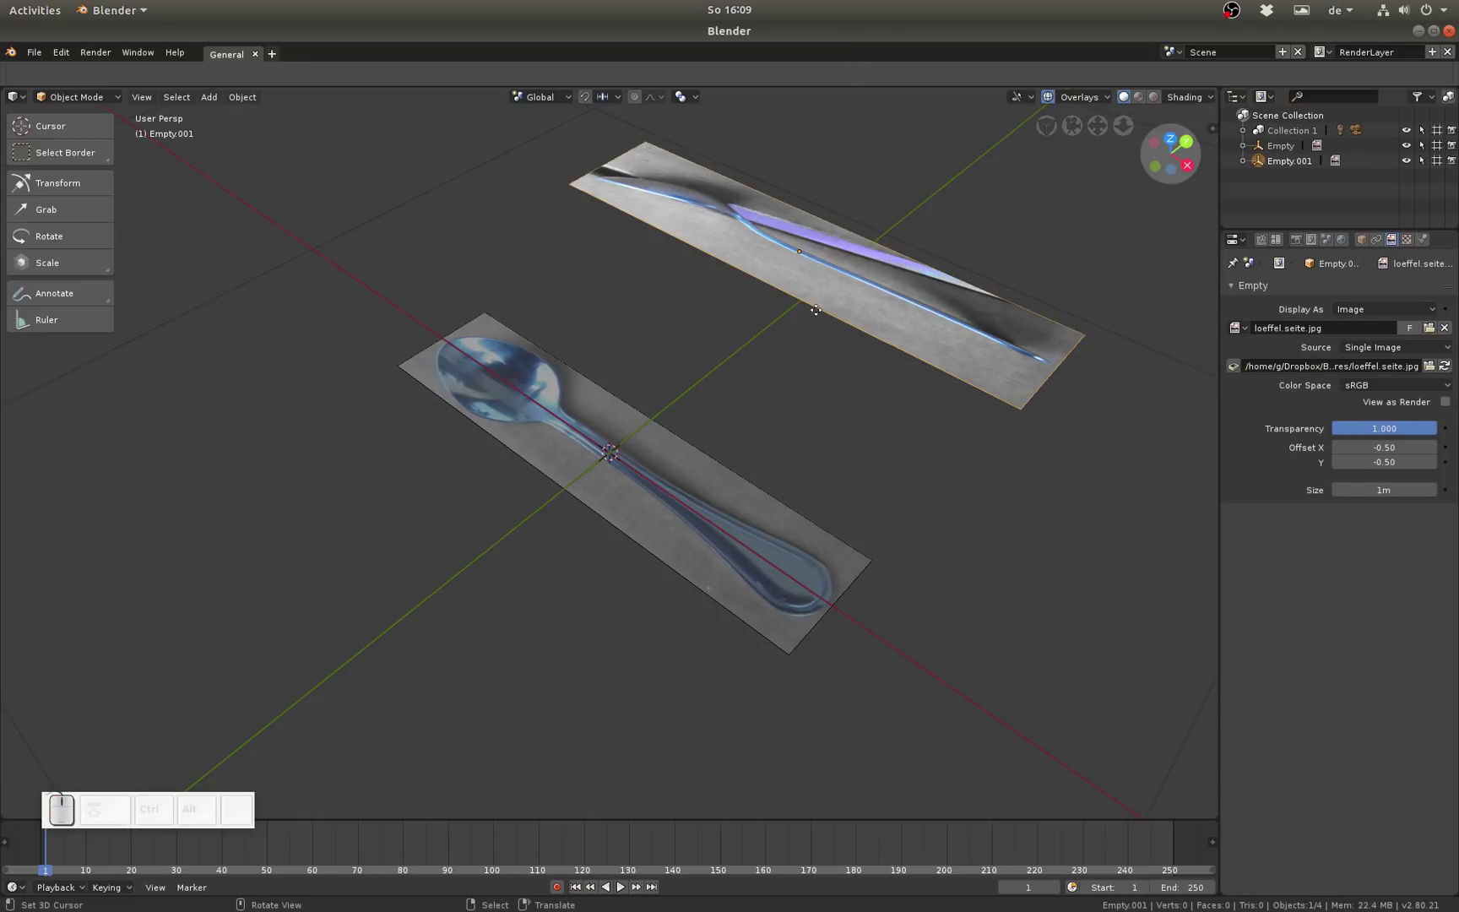
pyautogui.hotkey('alt', 'g')
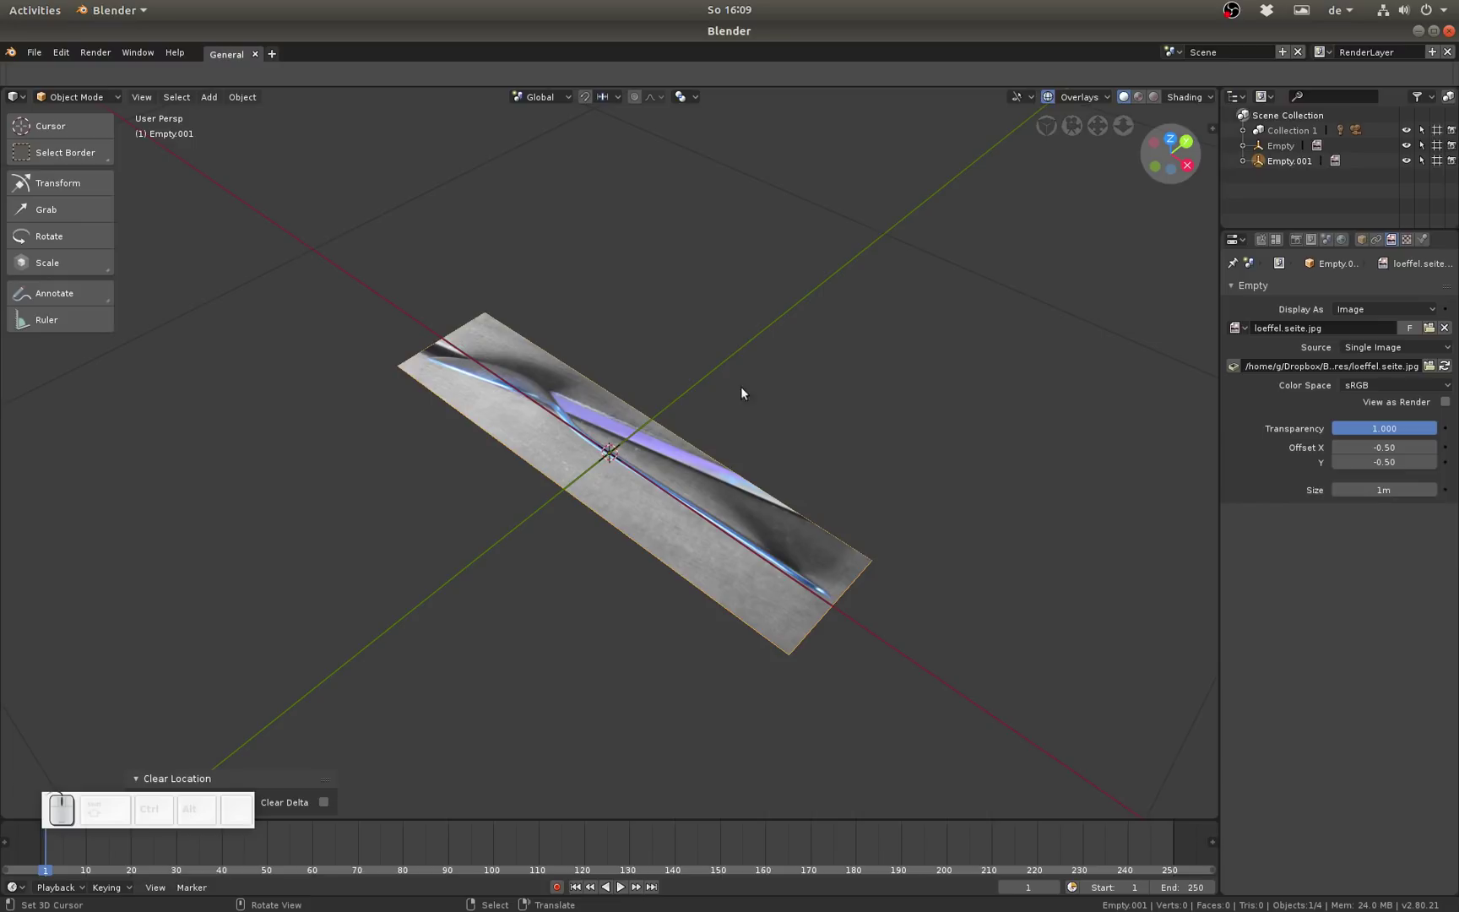
# Rotate the side image 90° about X, then 180° about X, so it stands upright
pyautogui.write('rx')
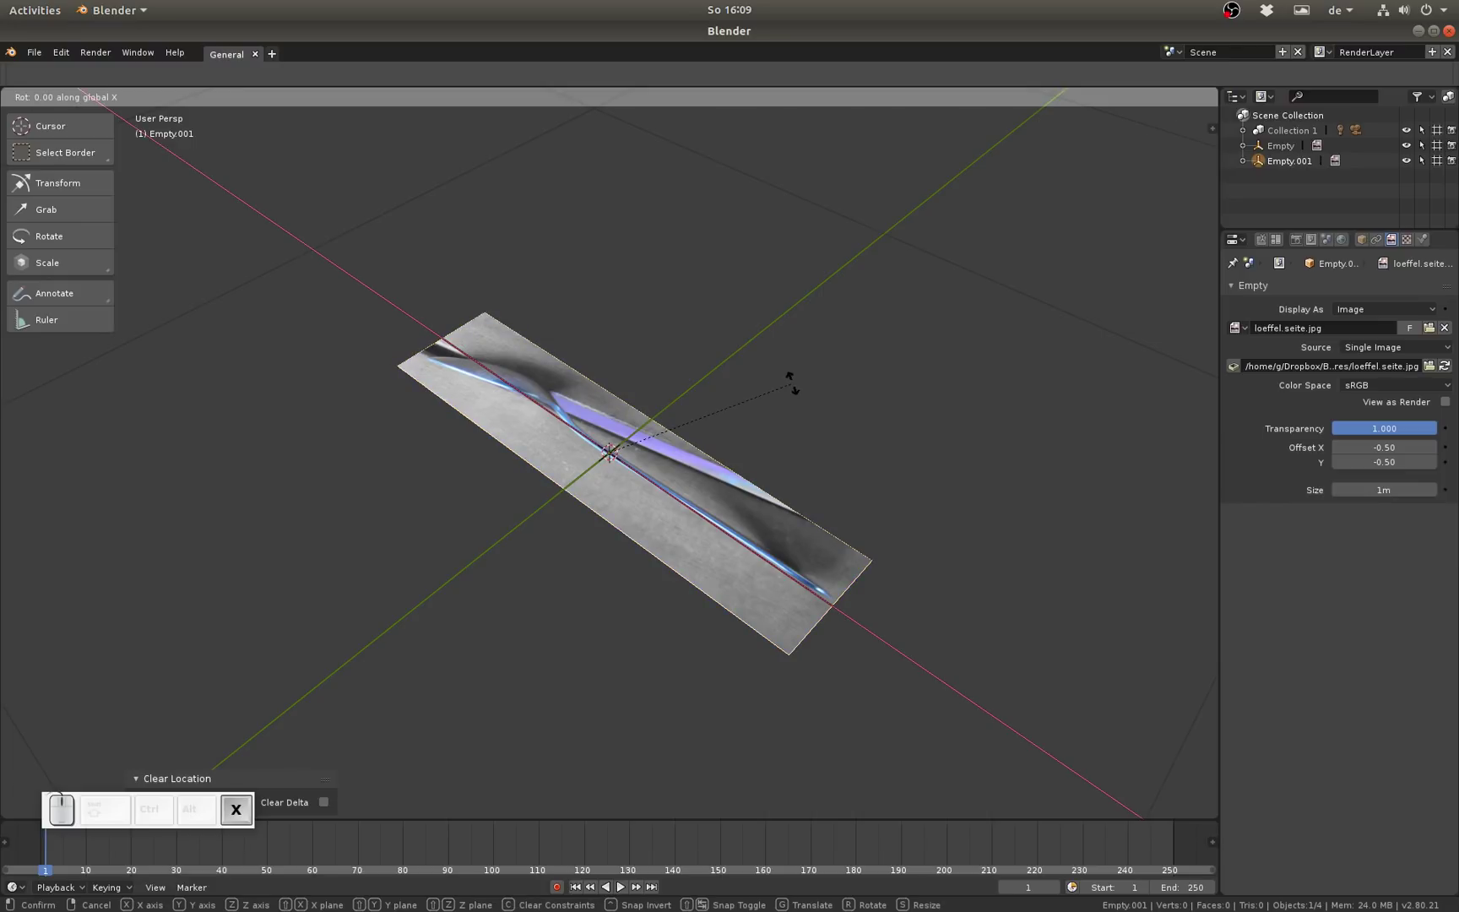
pyautogui.write('90')
pyautogui.press('Return')
pyautogui.moveTo(680, 457); pyautogui.dragTo(634, 548, button='middle')
pyautogui.write('r')
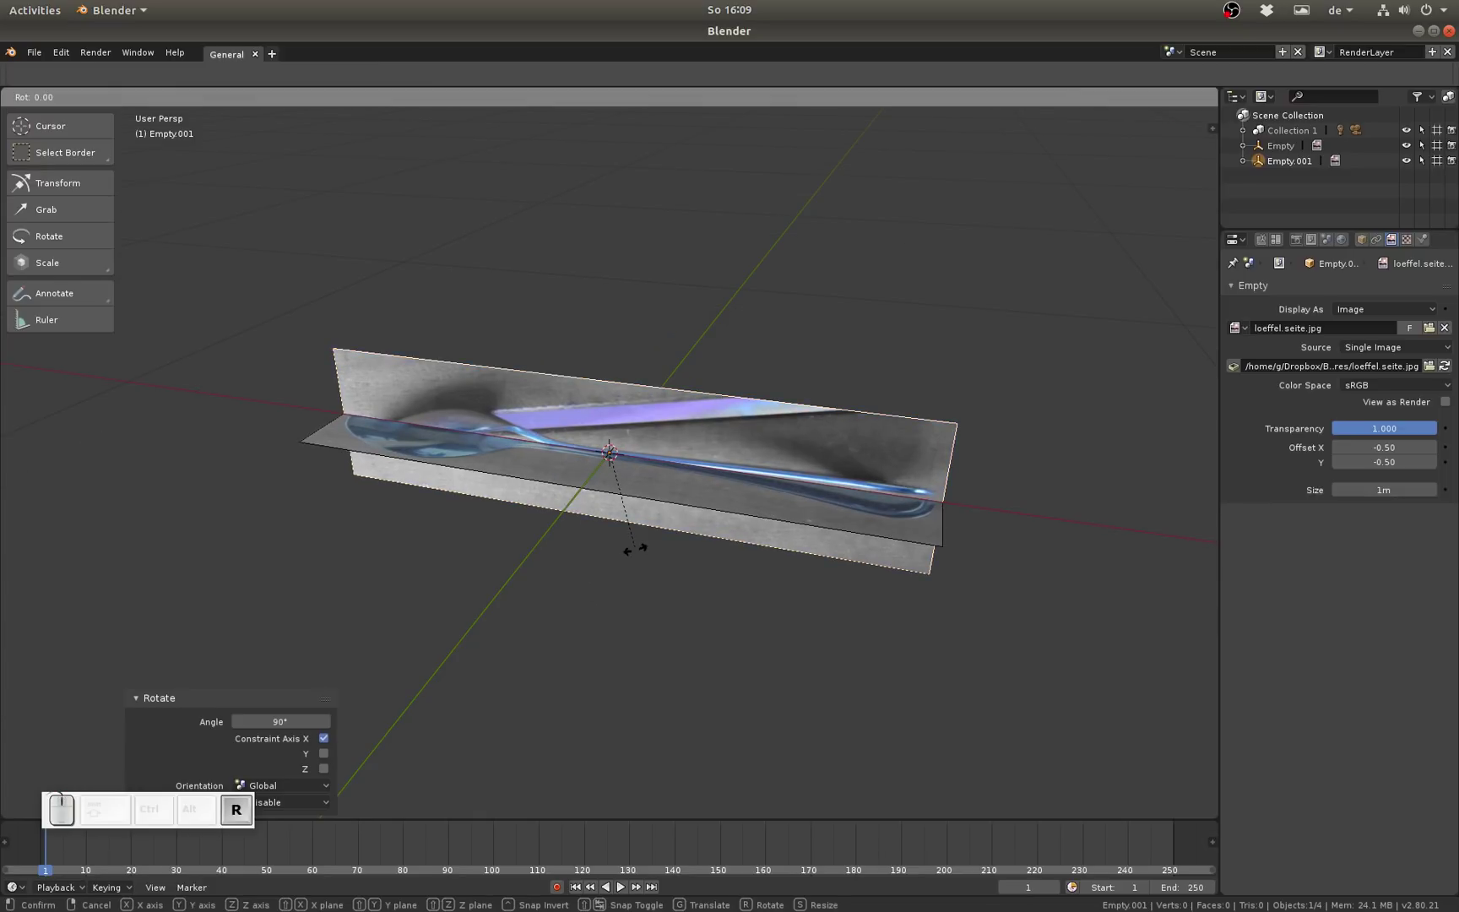
pyautogui.write('x180')
pyautogui.press('Return')
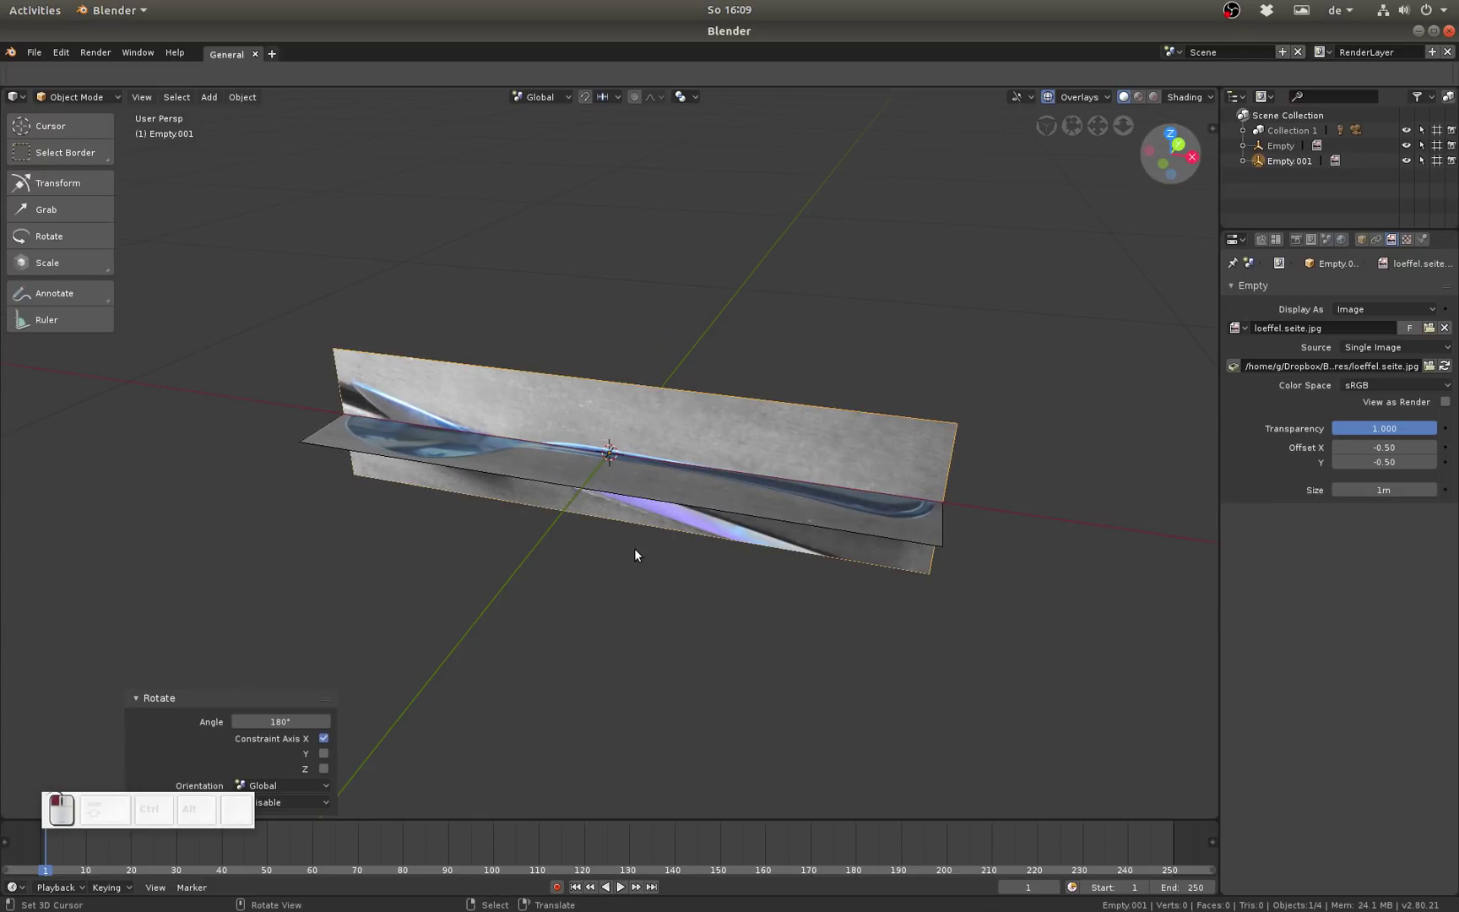
pyautogui.moveTo(619, 593); pyautogui.dragTo(569, 622, button='middle')
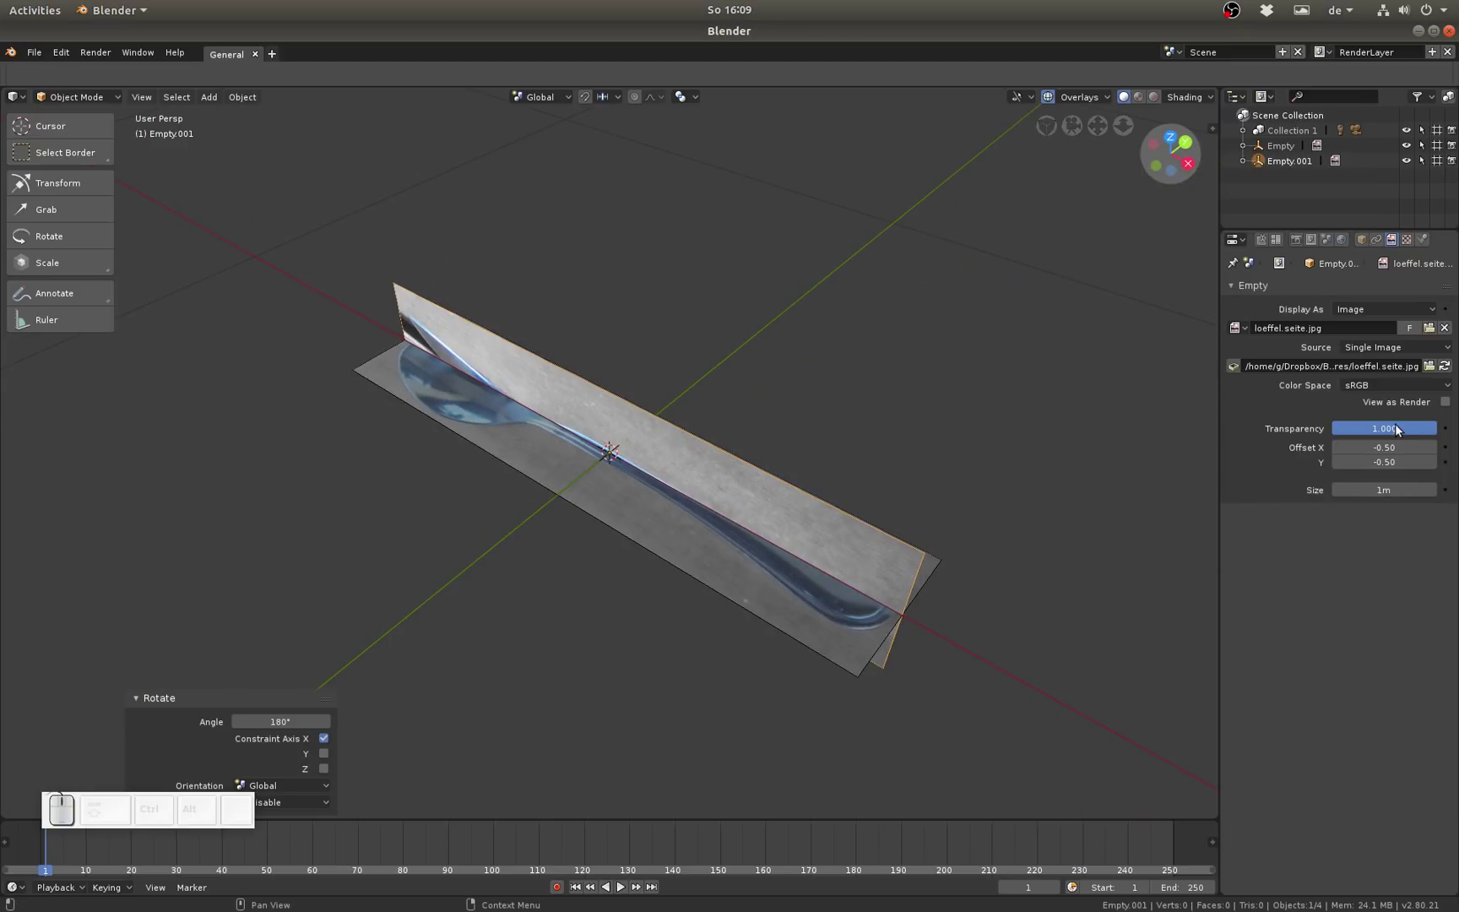
# Lower the side image's transparency to 0.477 and check the top, front and camera views
pyautogui.moveTo(1395, 427); pyautogui.dragTo(1343, 427)
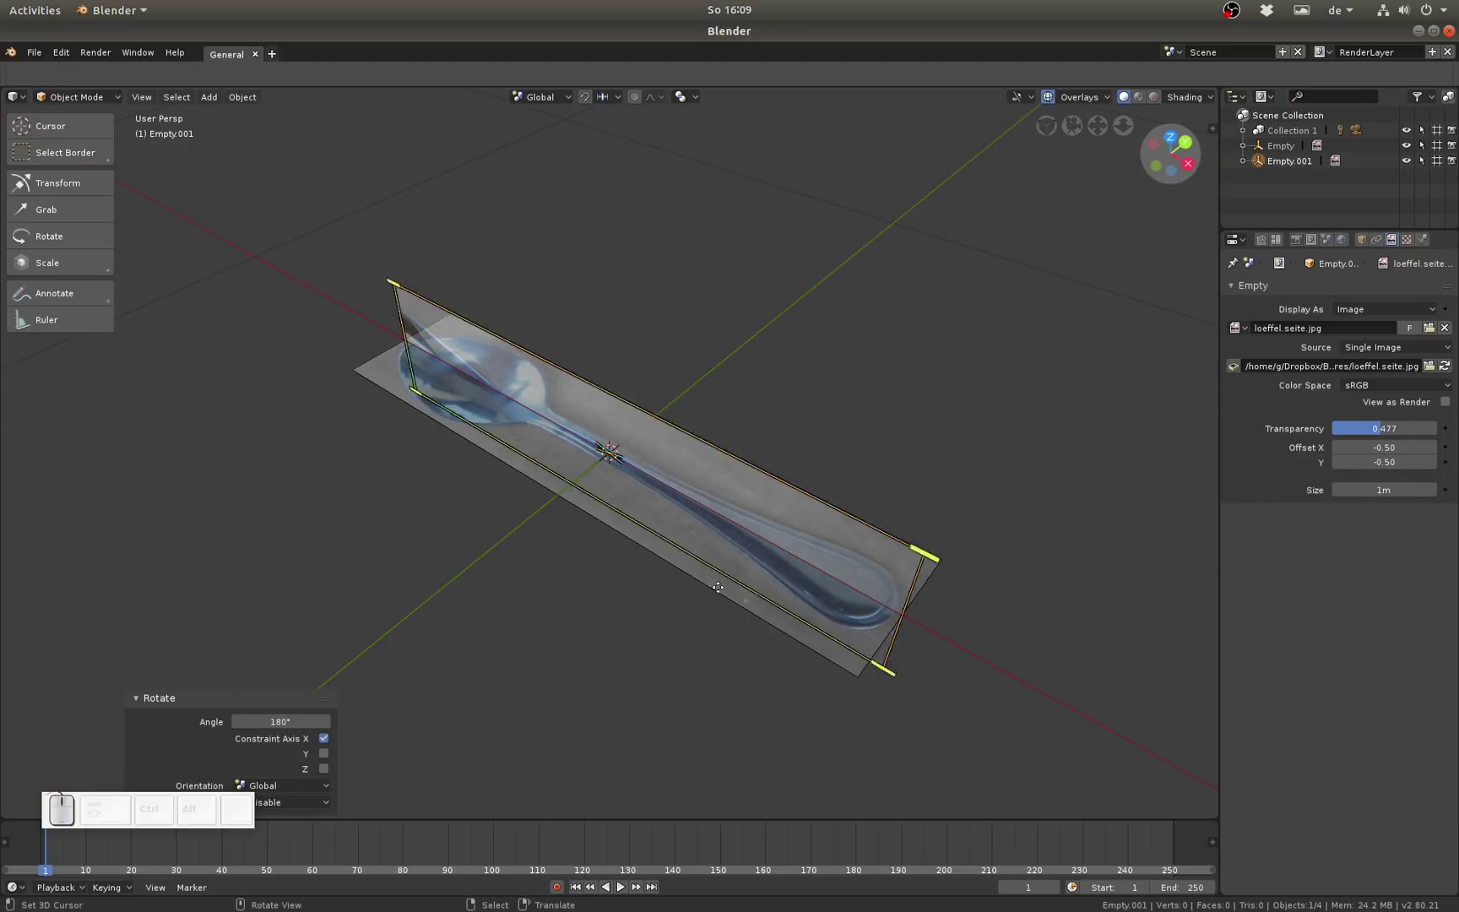
pyautogui.moveTo(641, 591); pyautogui.dragTo(672, 635, button='middle')
pyautogui.press('KP_7')
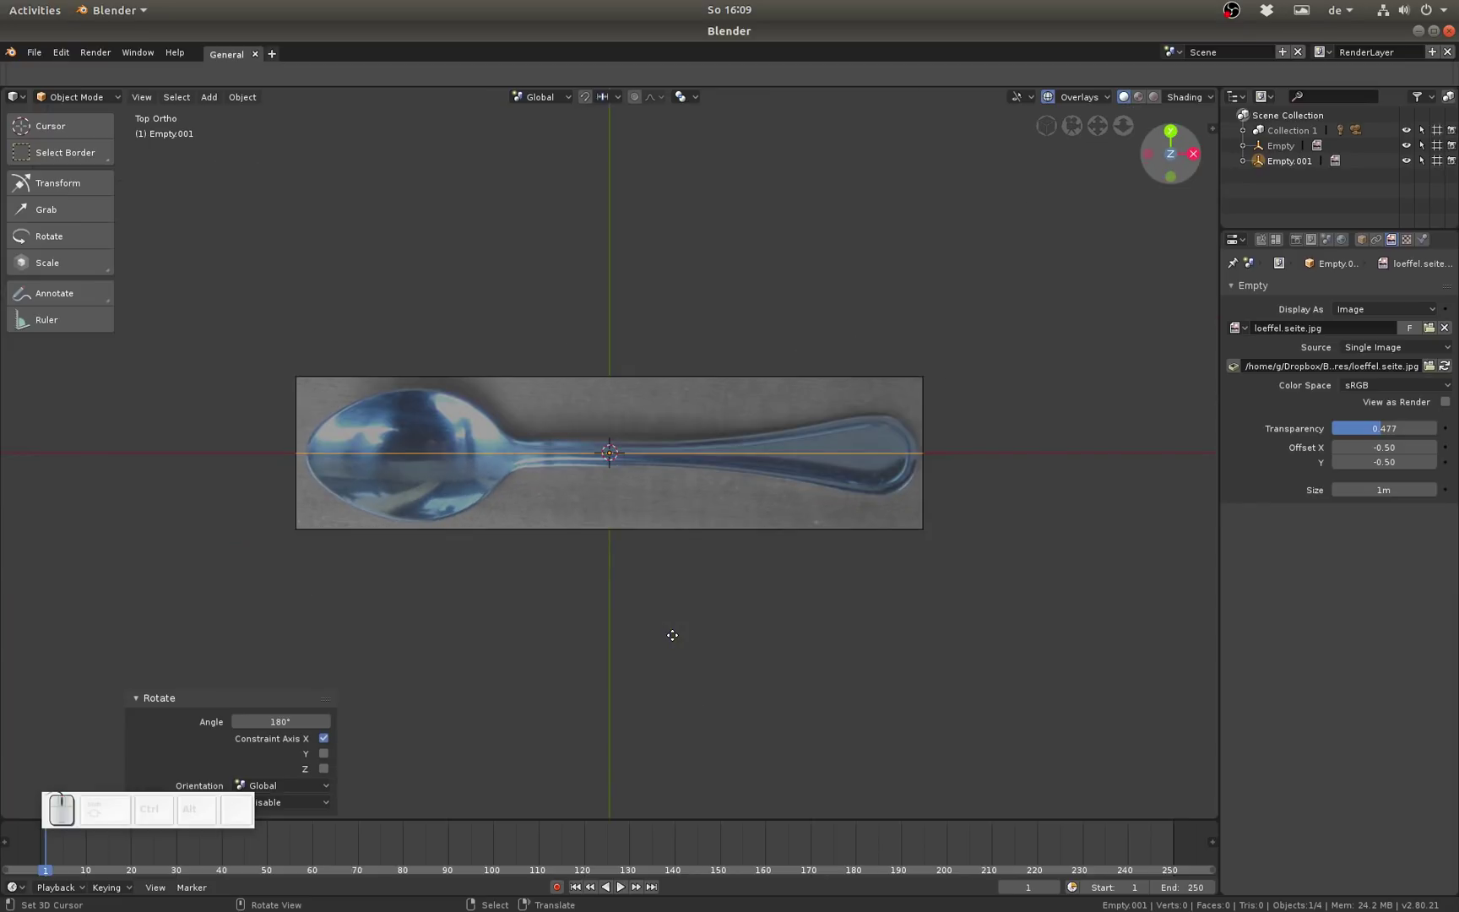
pyautogui.press('KP_1')
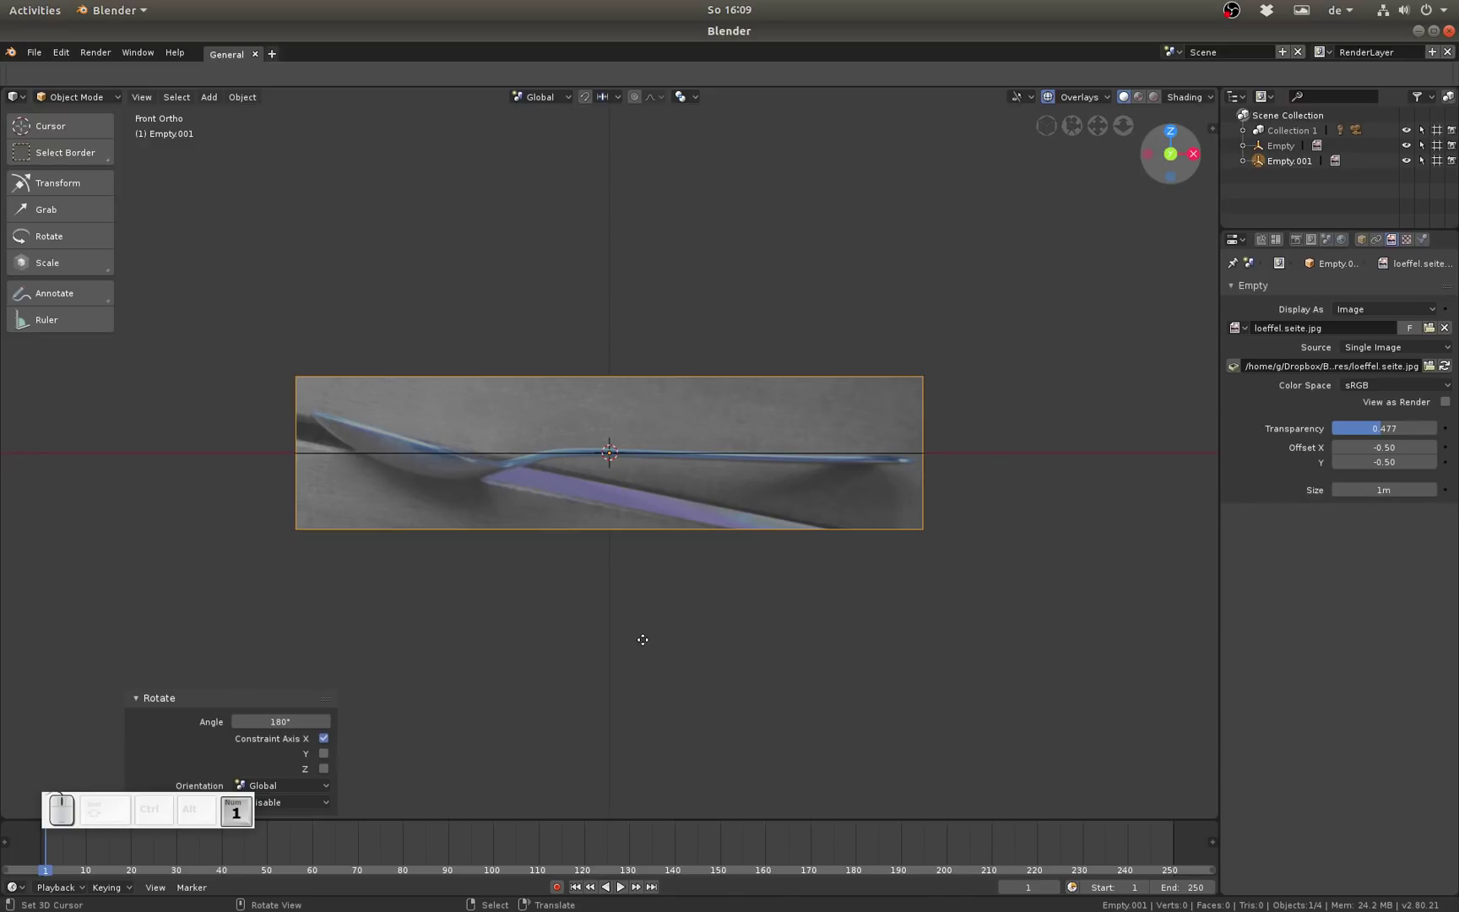
pyautogui.press('KP_0')
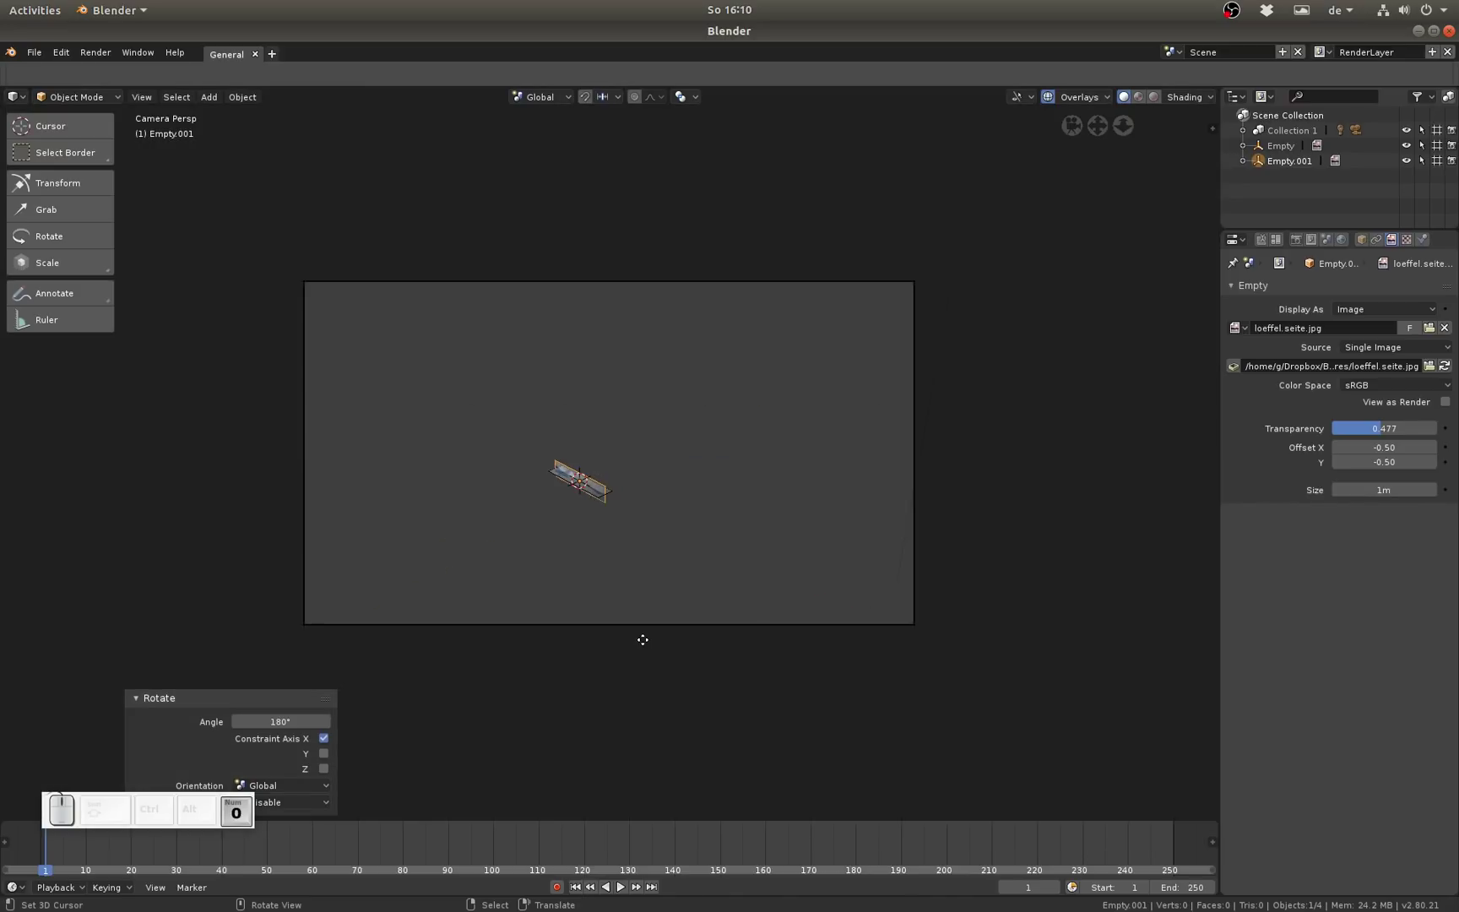
# Enable background images on the camera and add loeffel.oben.jpg as one
pyautogui.click(752, 284)
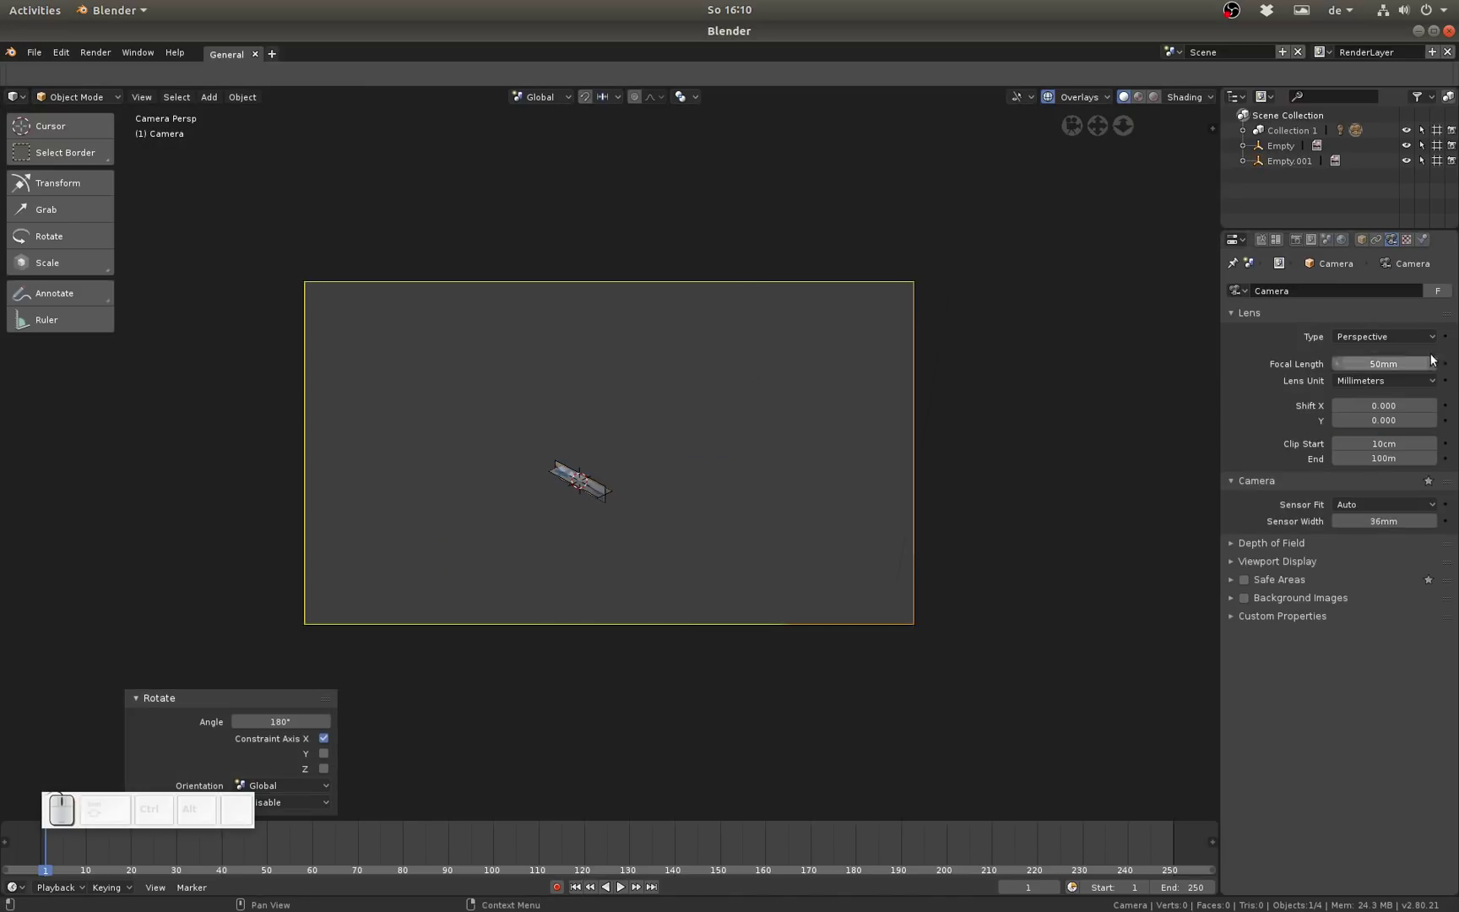
pyautogui.click(1245, 598)
pyautogui.click(1232, 598)
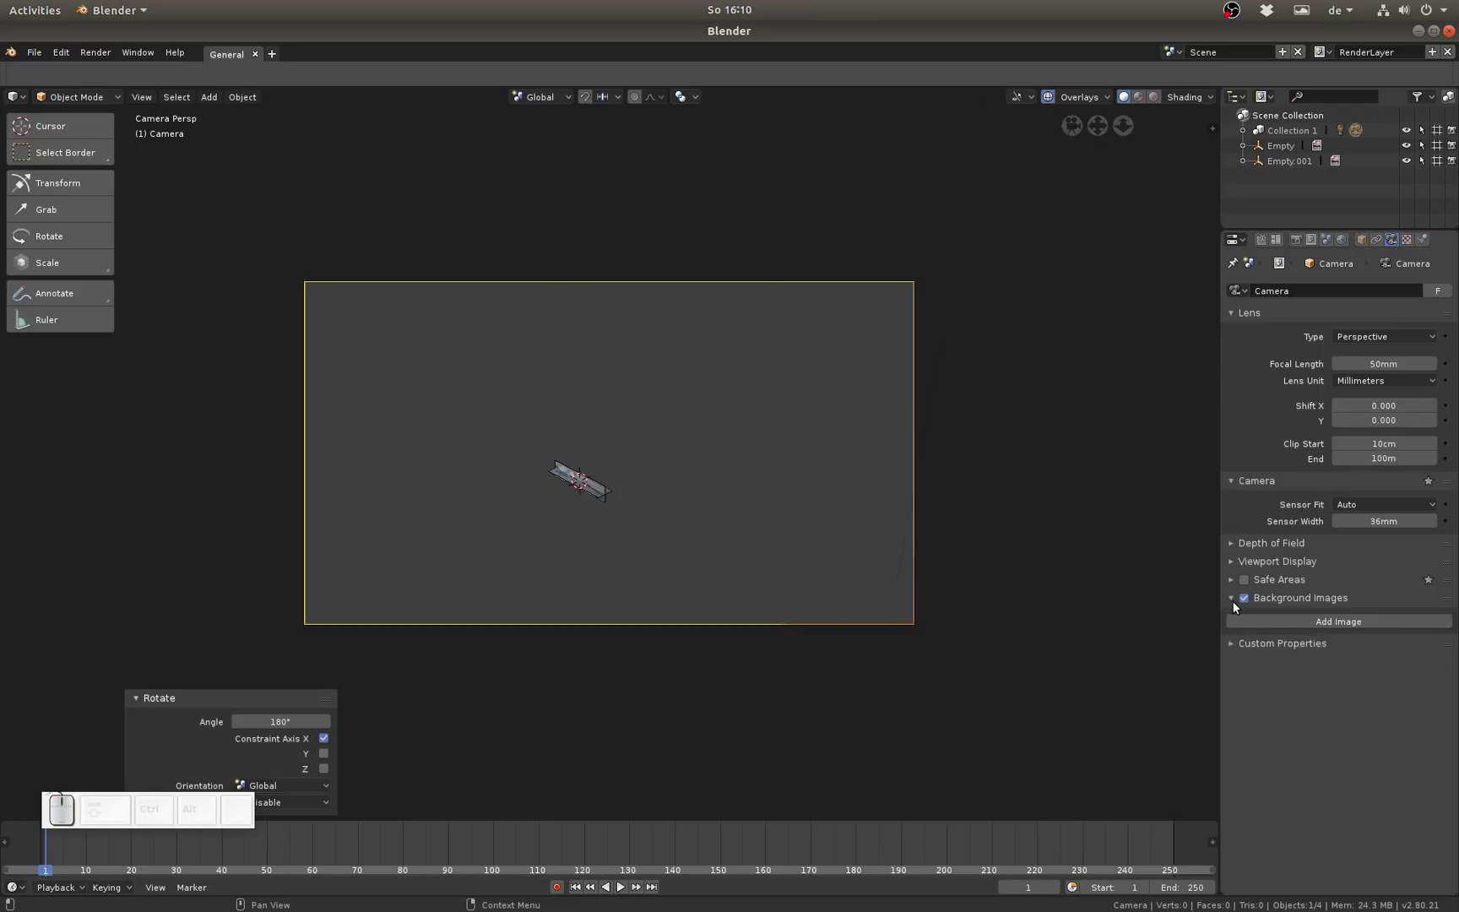
pyautogui.click(1288, 621)
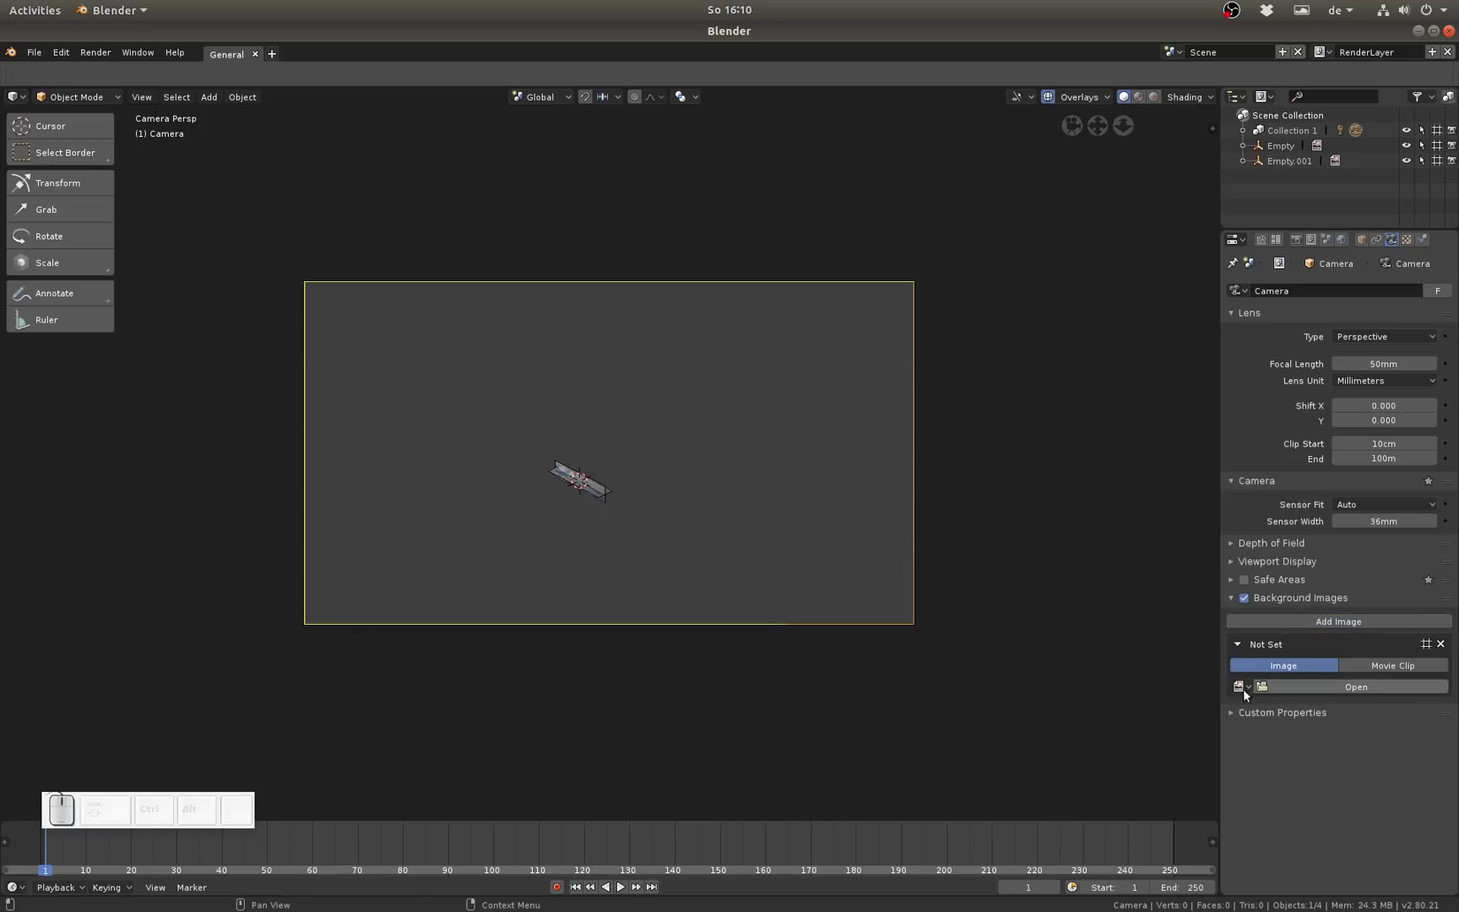
pyautogui.click(1243, 688)
pyautogui.click(1278, 707)
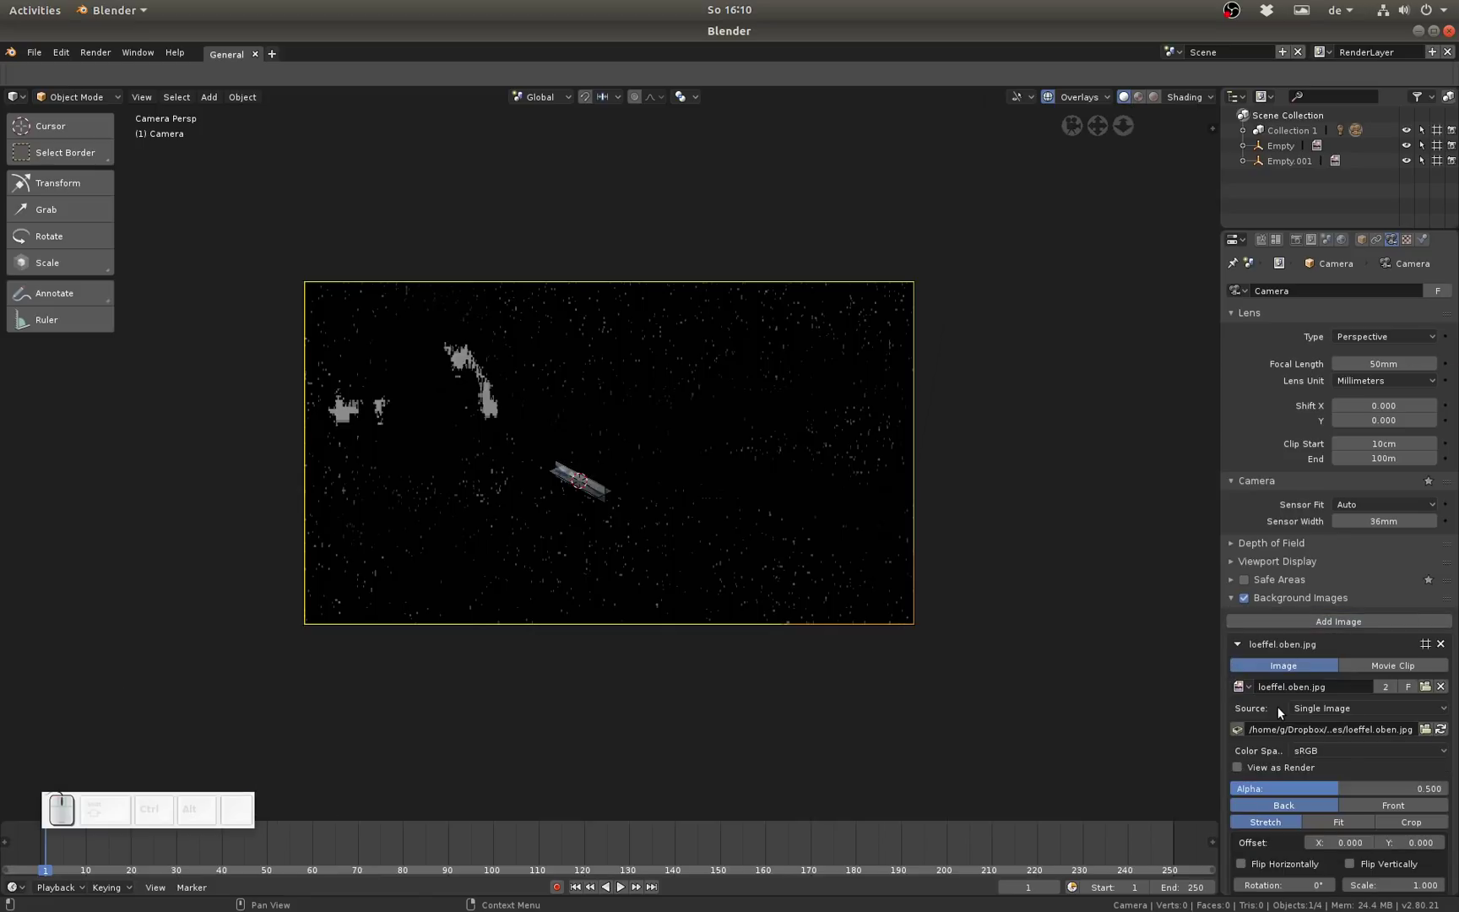
# Draw the background image in front, fit it to the frame, and lower alpha to 0.471
pyautogui.scroll(3, 782, 558)
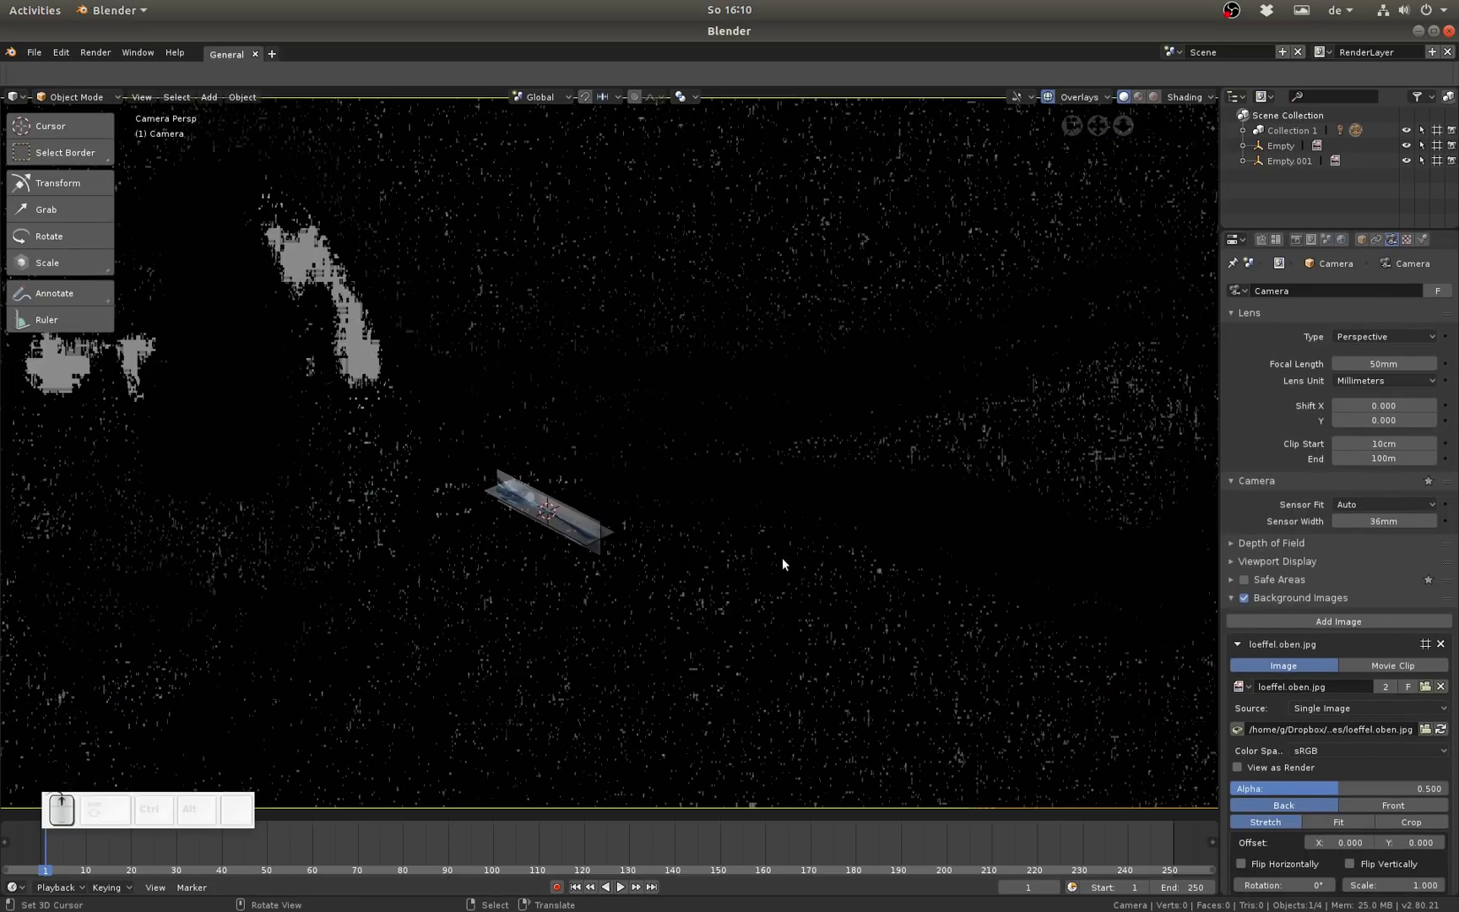
pyautogui.scroll(-3, 782, 558)
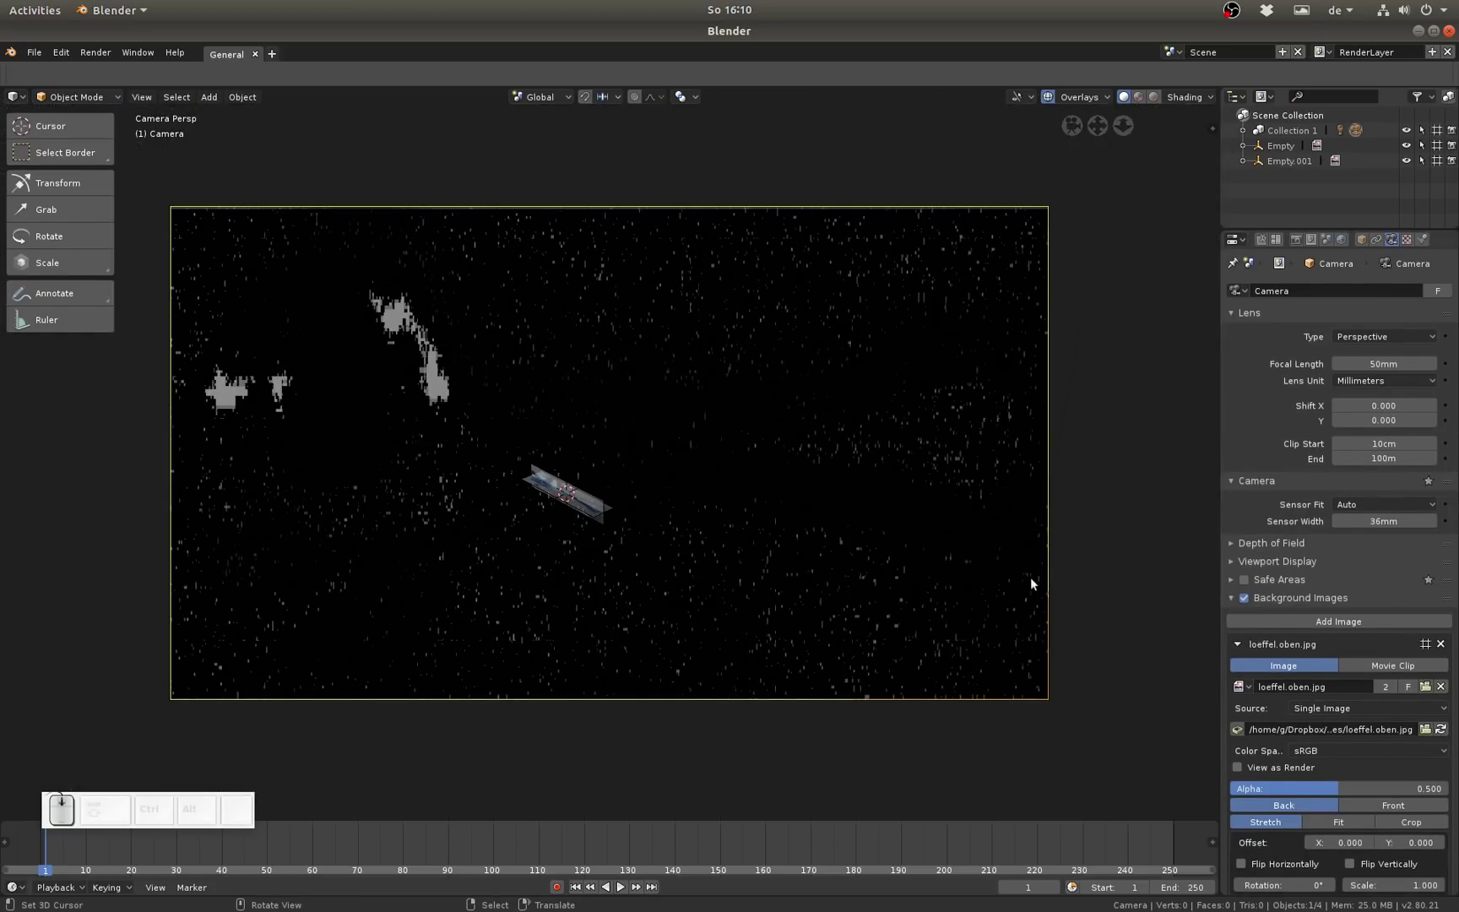
pyautogui.scroll(-1, 1399, 751)
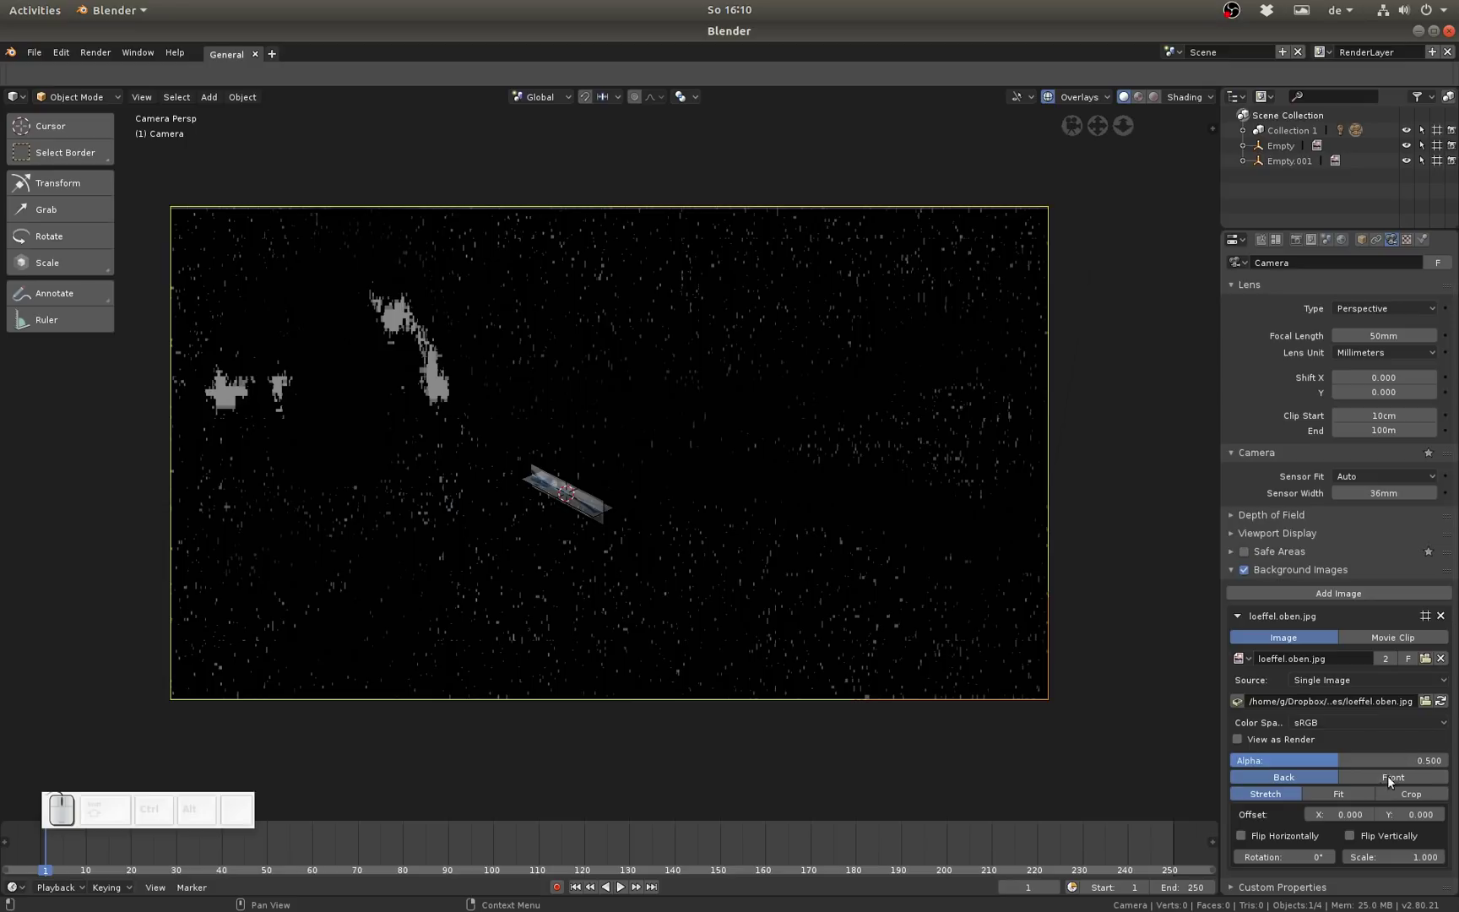
pyautogui.click(1391, 775)
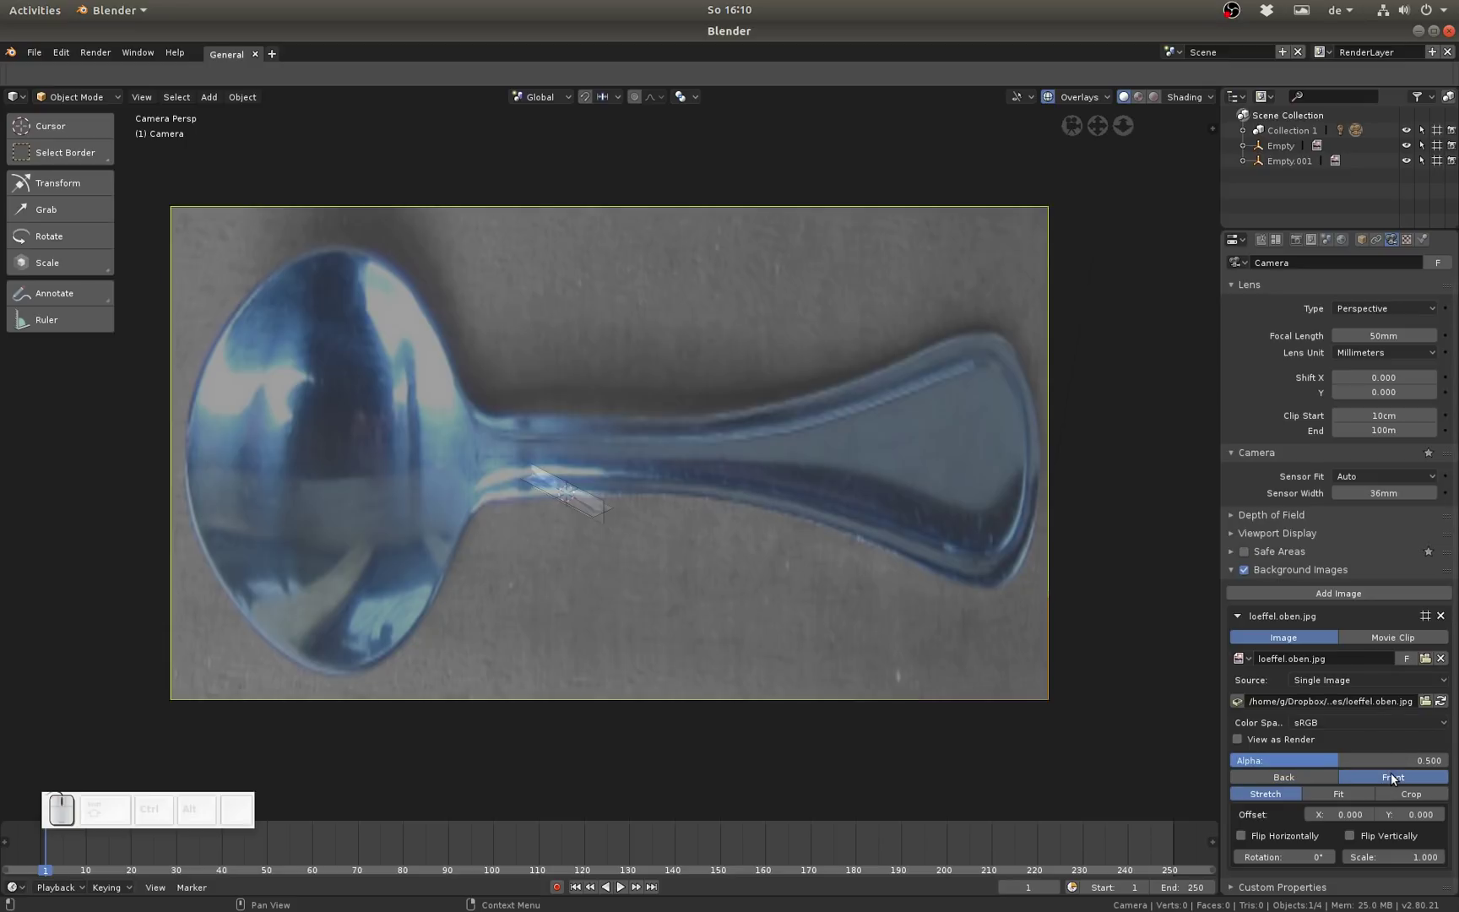
pyautogui.click(1349, 790)
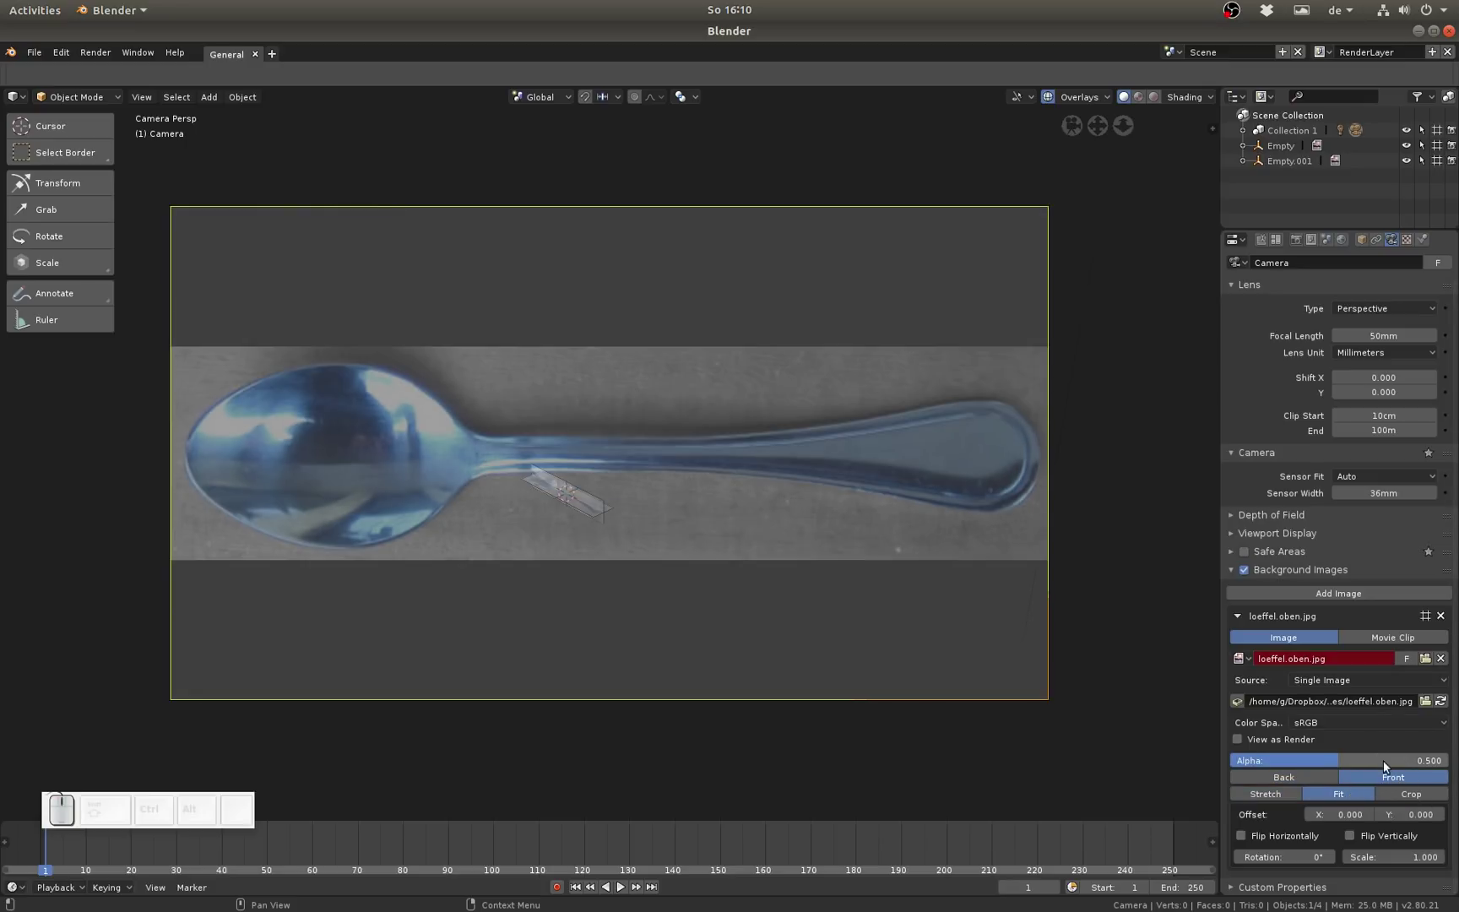
pyautogui.moveTo(1384, 760); pyautogui.dragTo(1336, 758)
pyautogui.scroll(1, 722, 579)
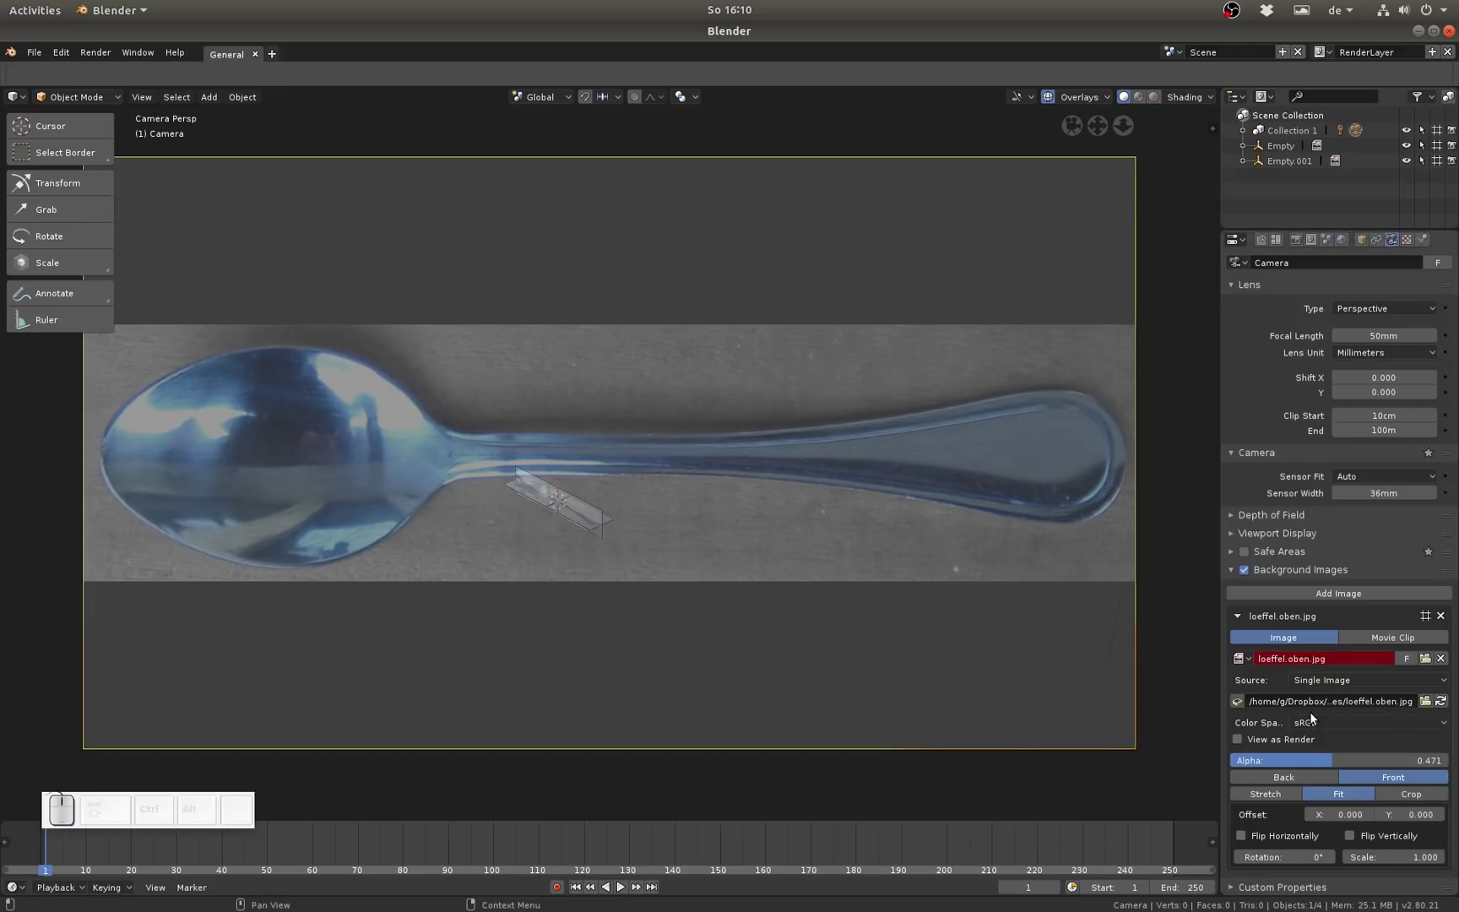
pyautogui.click(595, 525)
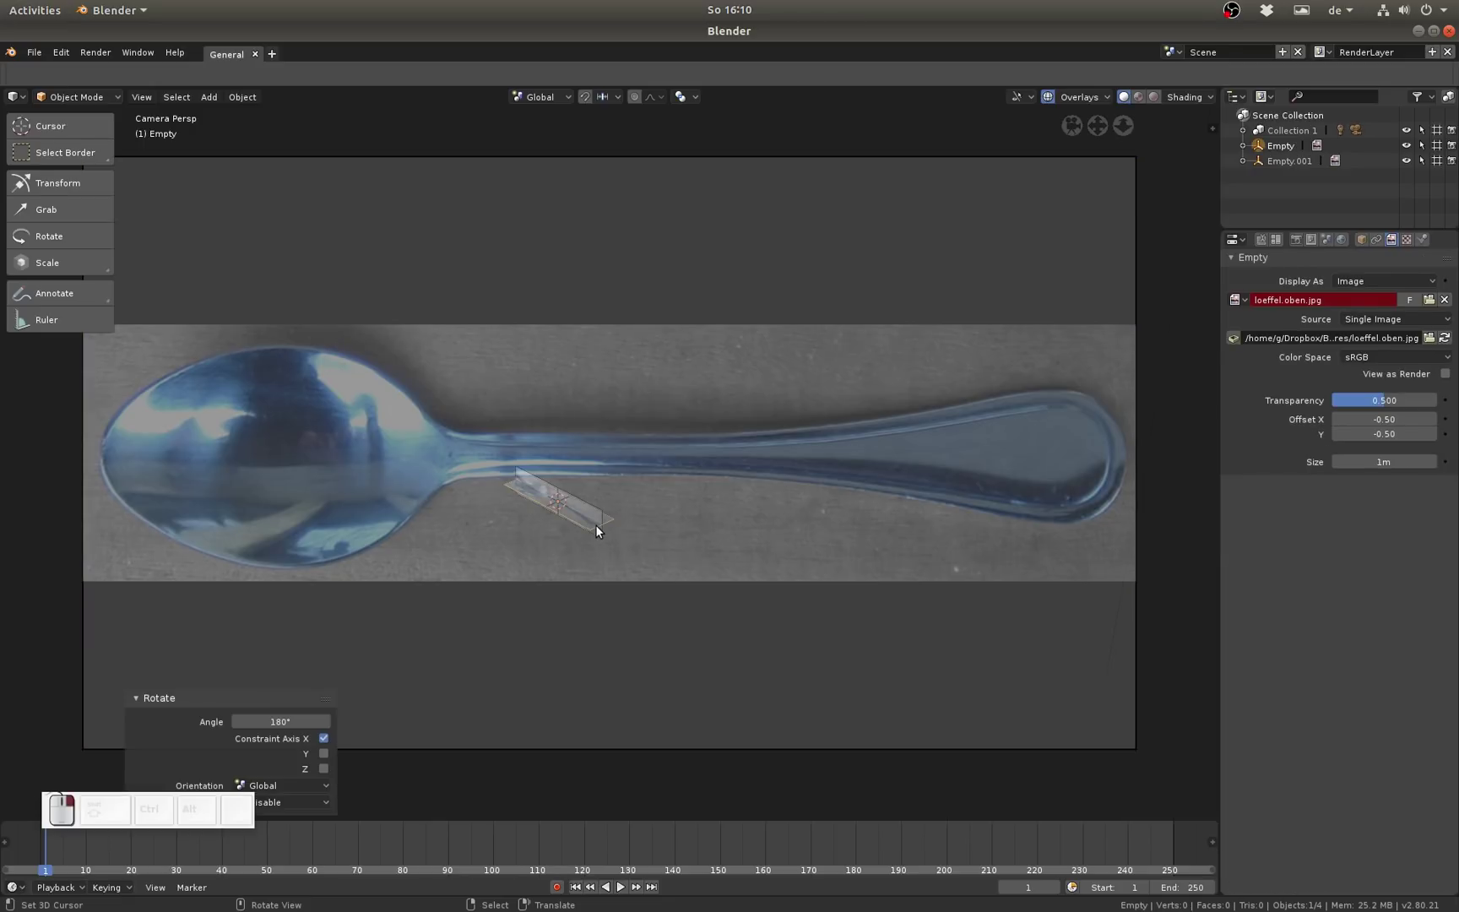
# Switch to Top Ortho view and zoom in on the flat spoon image
pyautogui.press('KP_7')
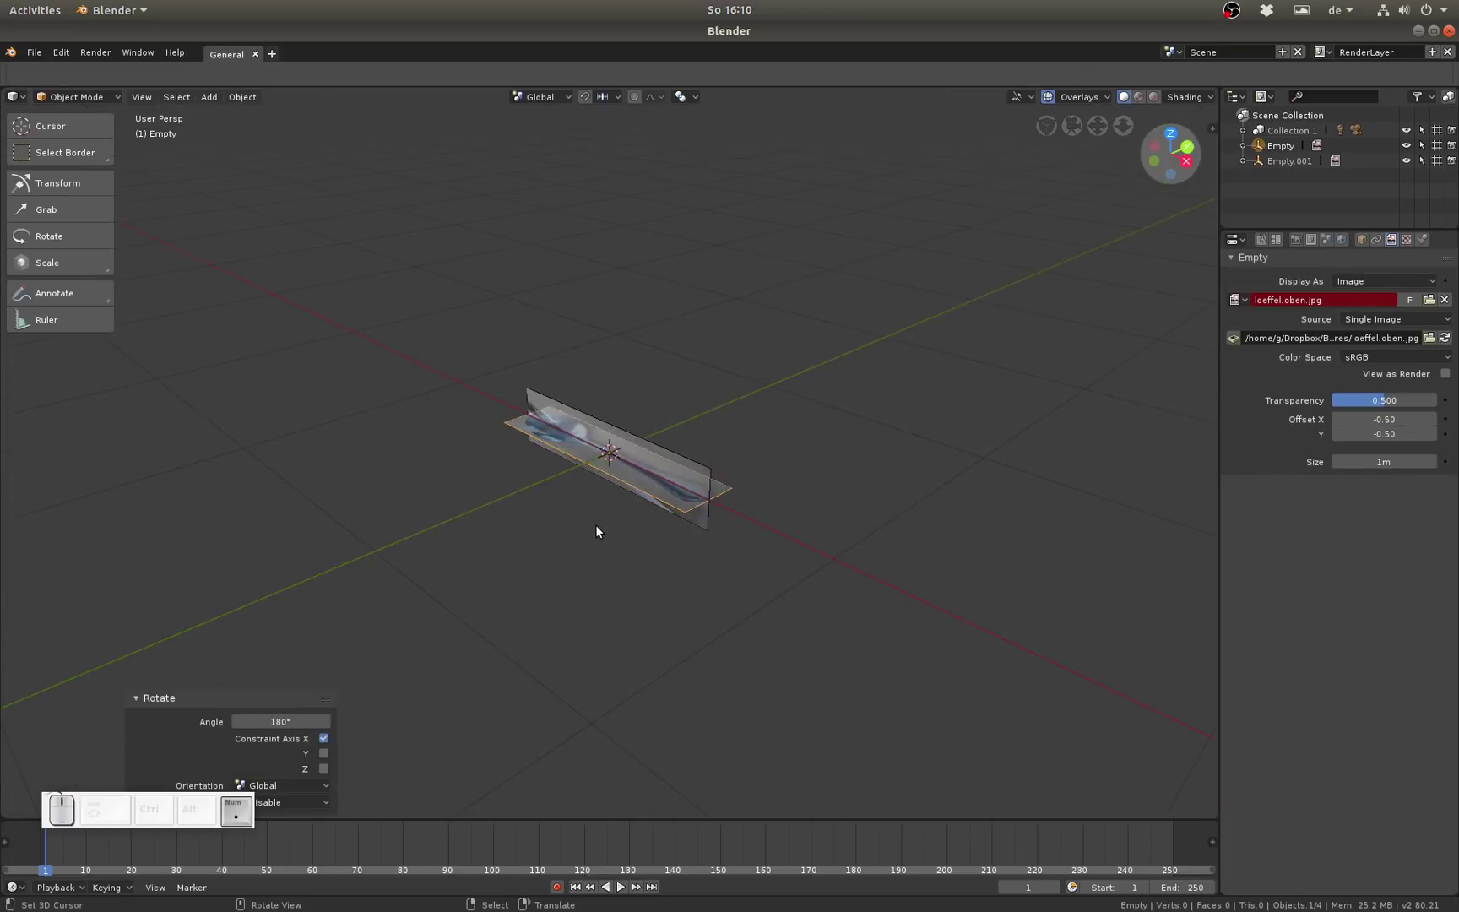
pyautogui.scroll(4, 596, 527)
pyautogui.scroll(-1, 596, 527)
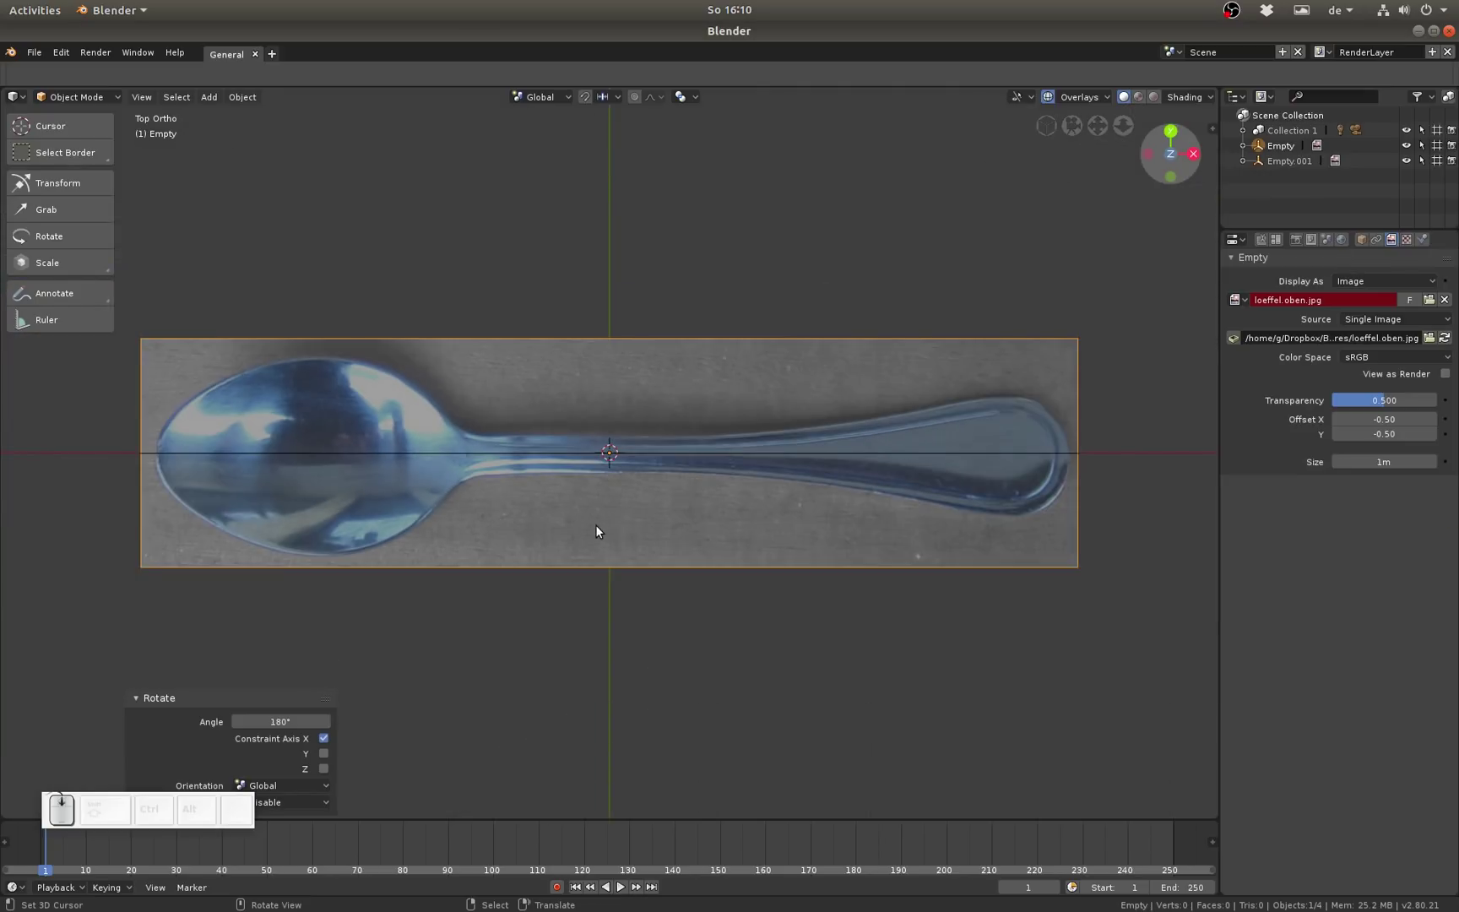